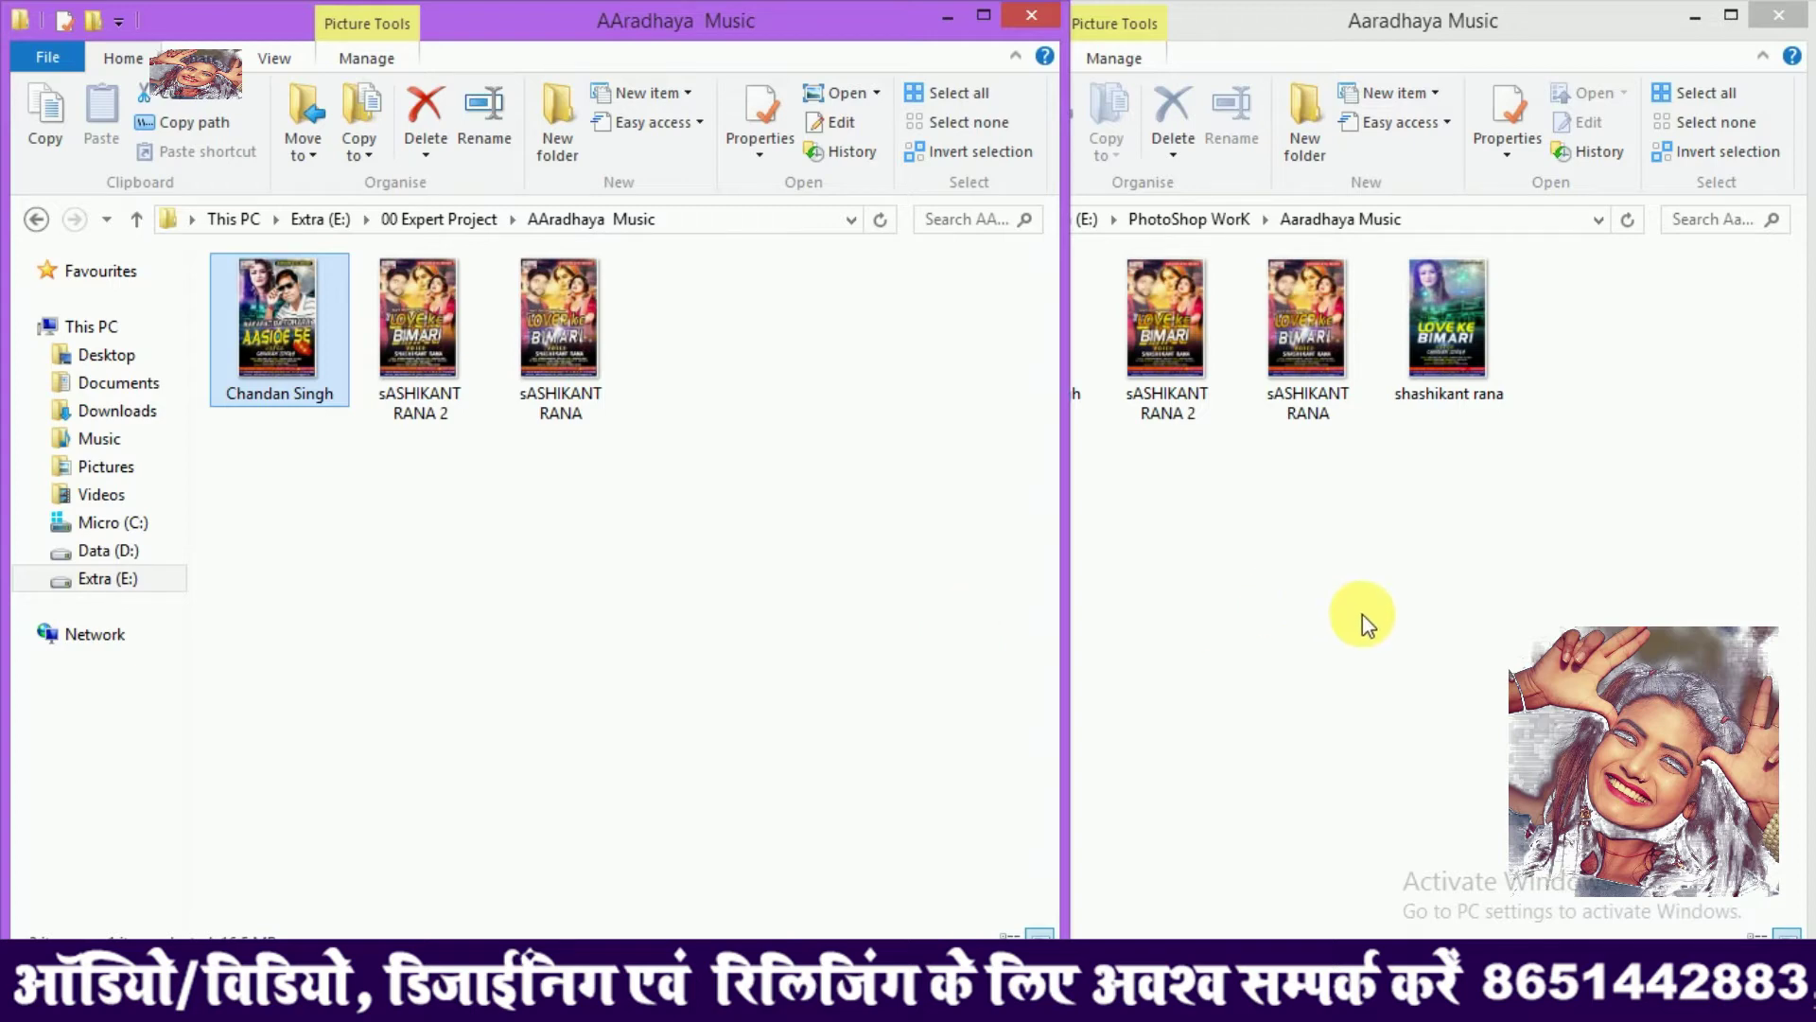
Open the LOVER ke BIMARI poster TIF from the PhotoShop WorK folder by dragging it into Photoshop
click(1281, 616)
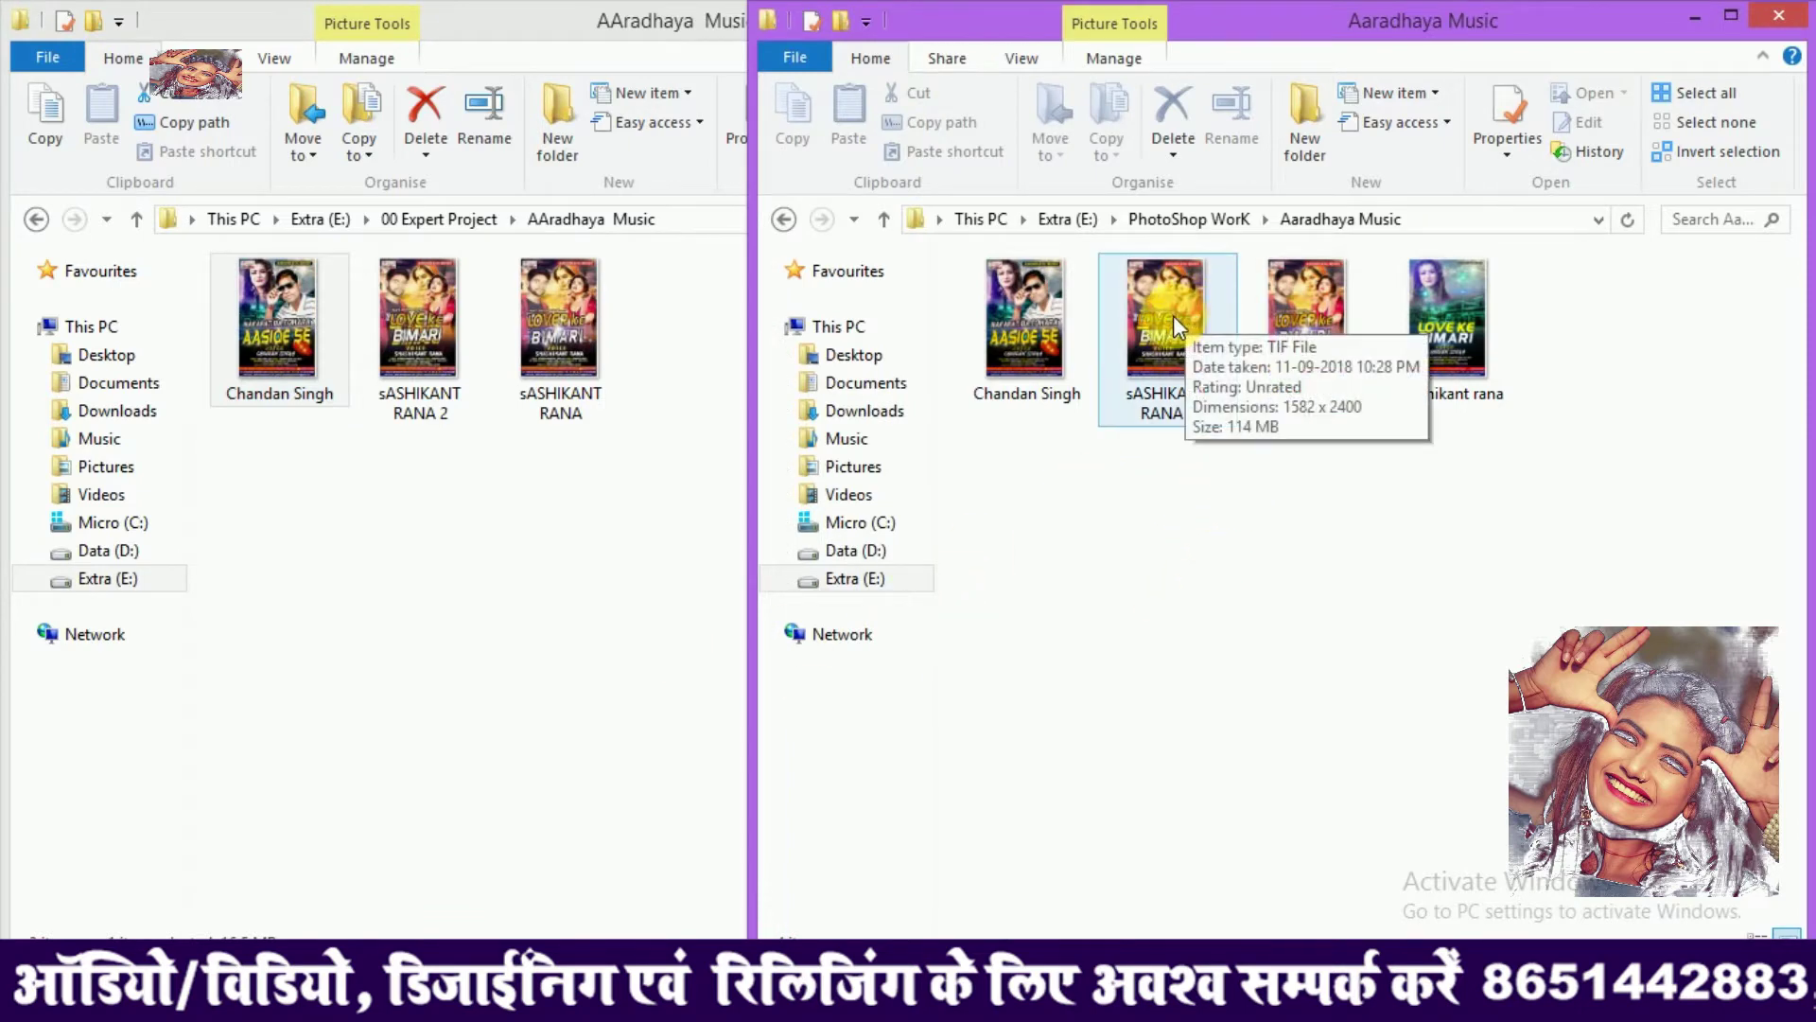
drag(1169, 335, 660, 338)
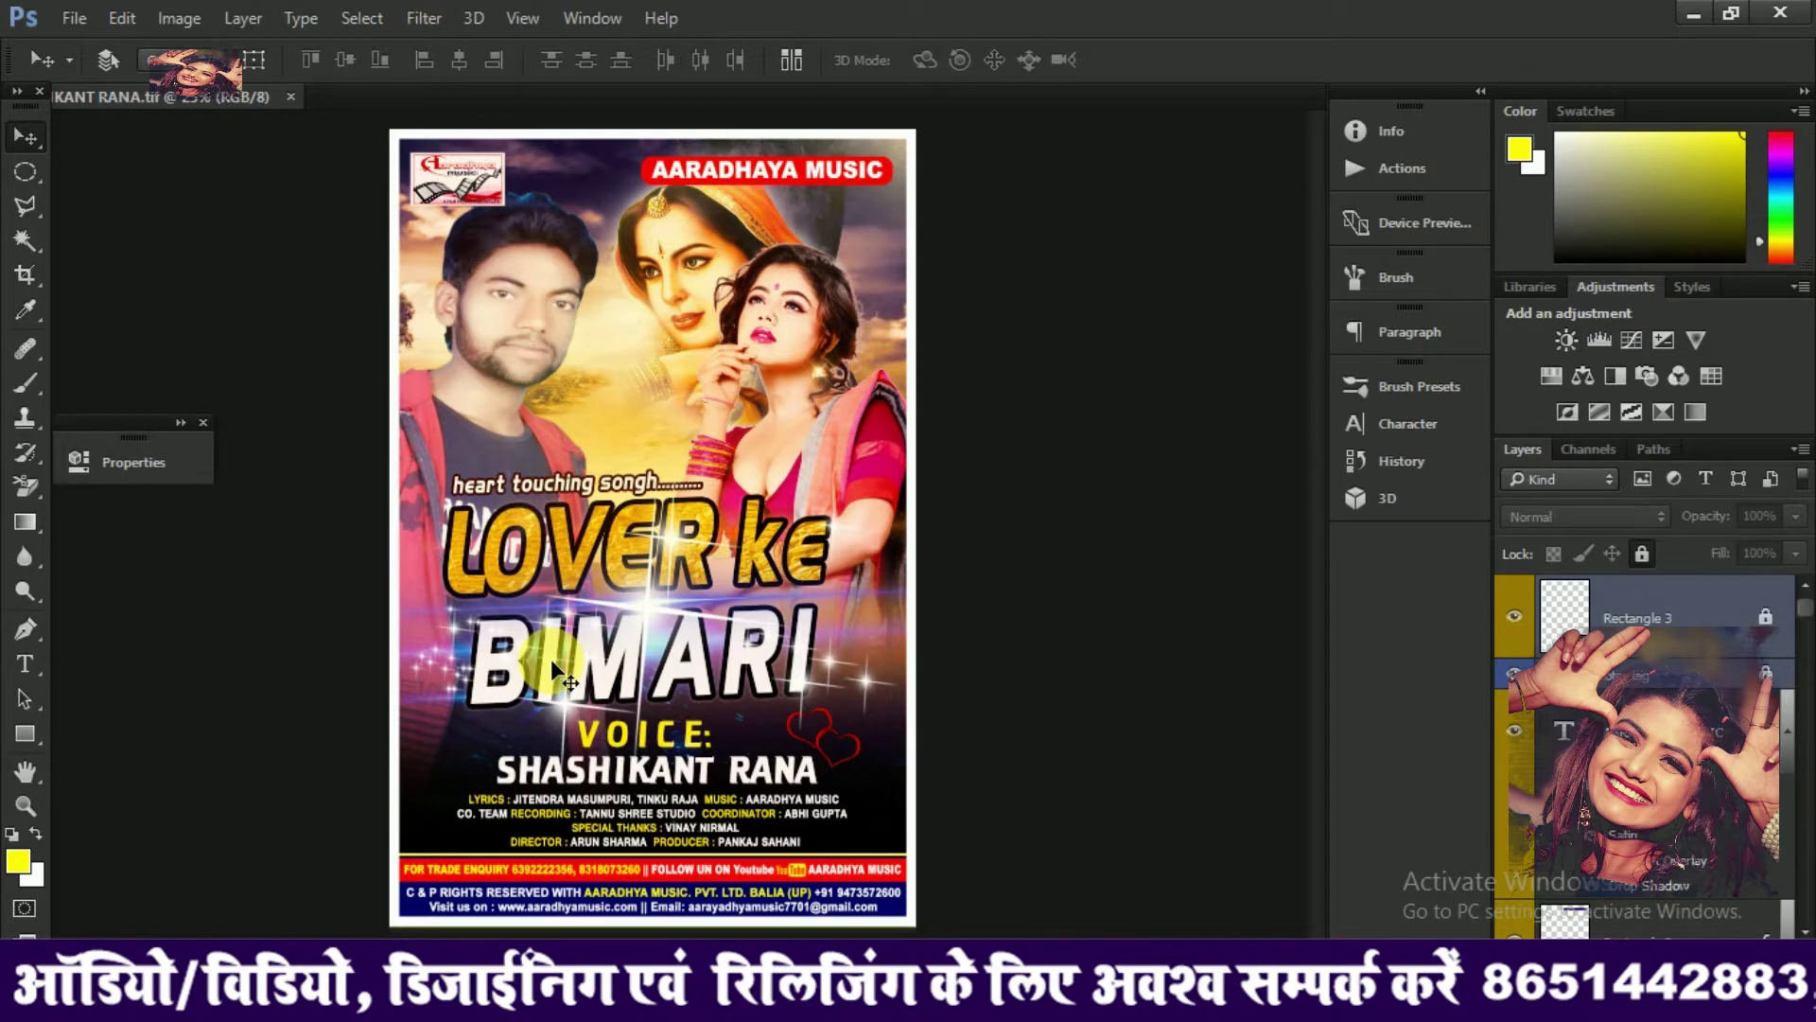
Zoom and pan in close on the footer's FOR TRADE ENQUIRY line
key(ctrl+plus)
key(ctrl+plus)
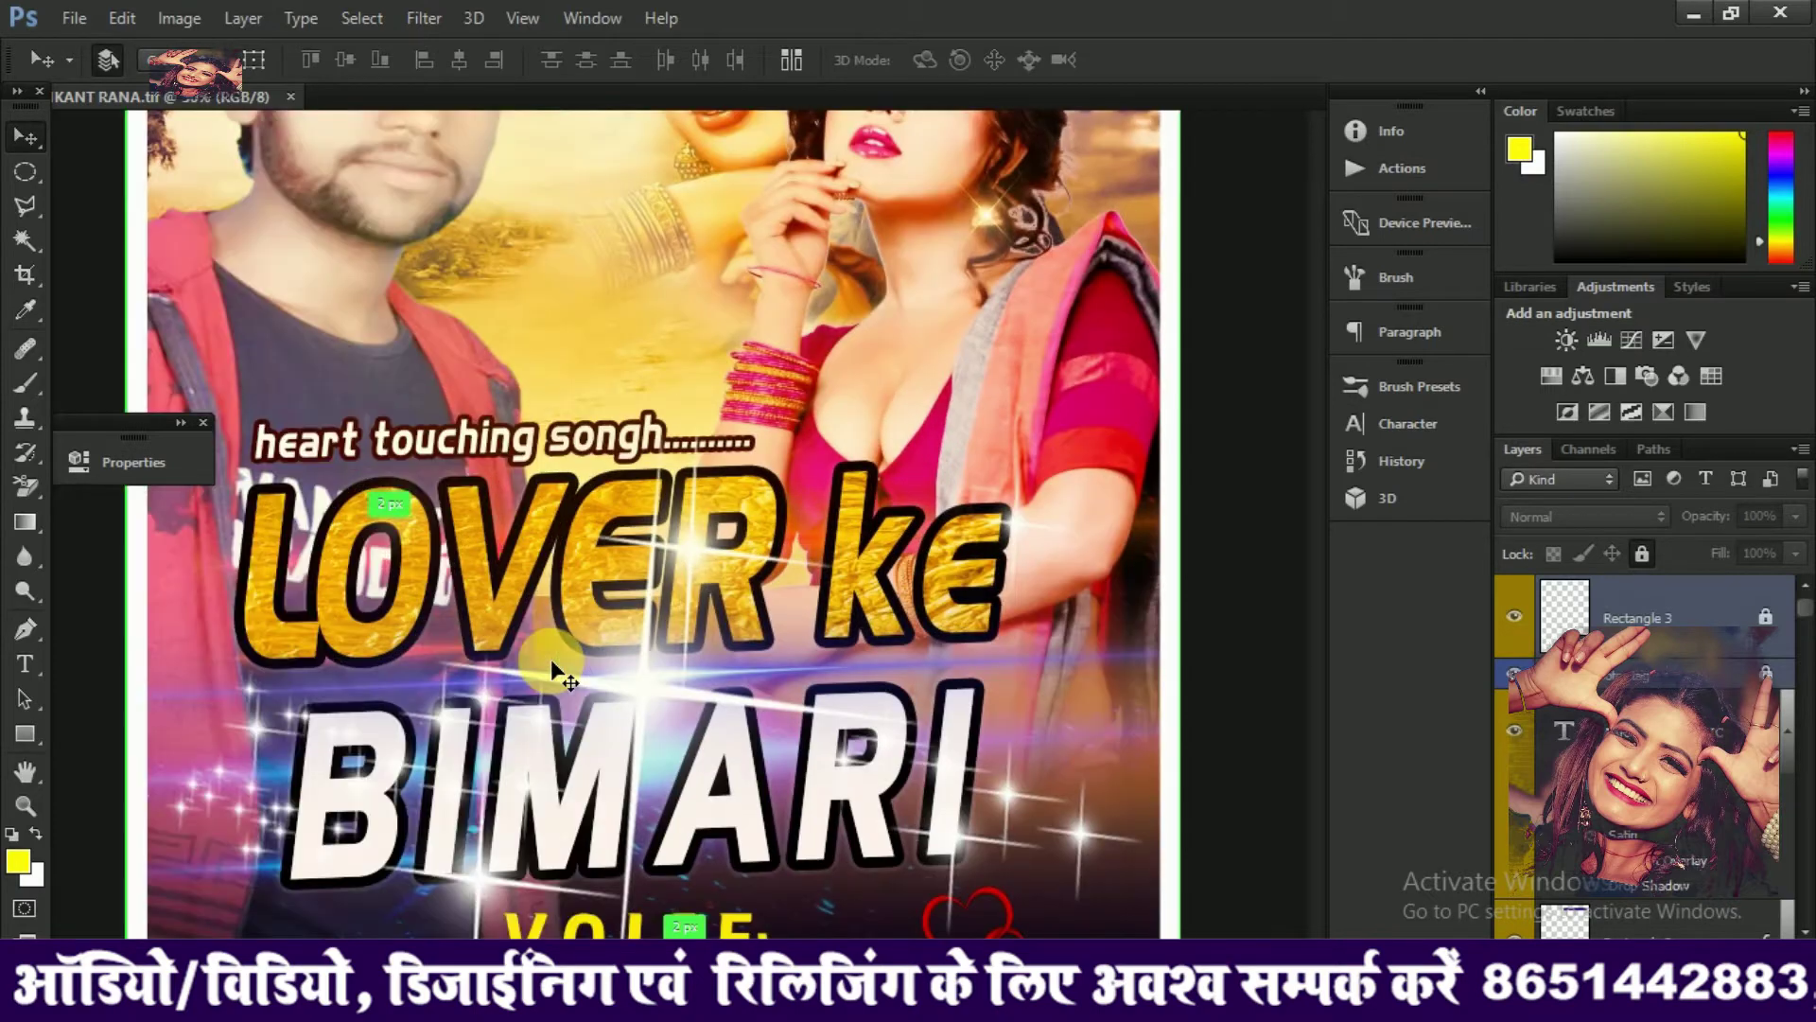
scroll(550, 658, down, 6)
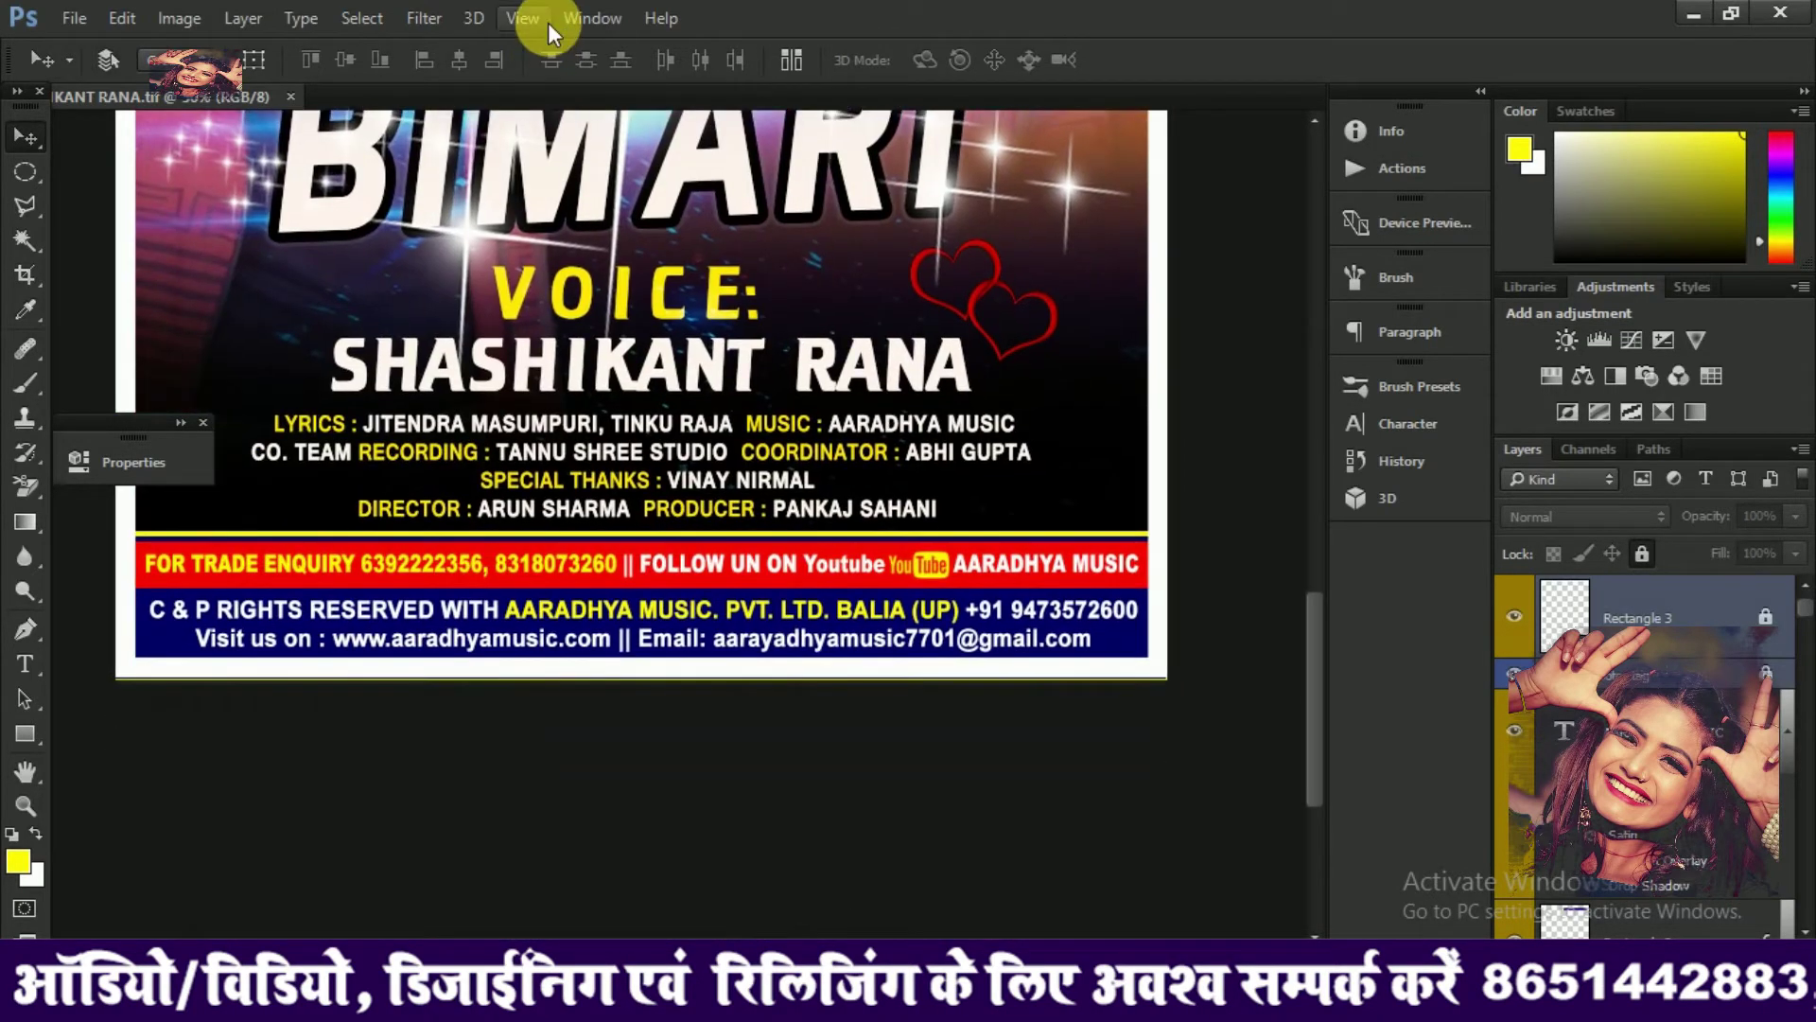
key(ctrl+plus)
drag(610, 445, 875, 383)
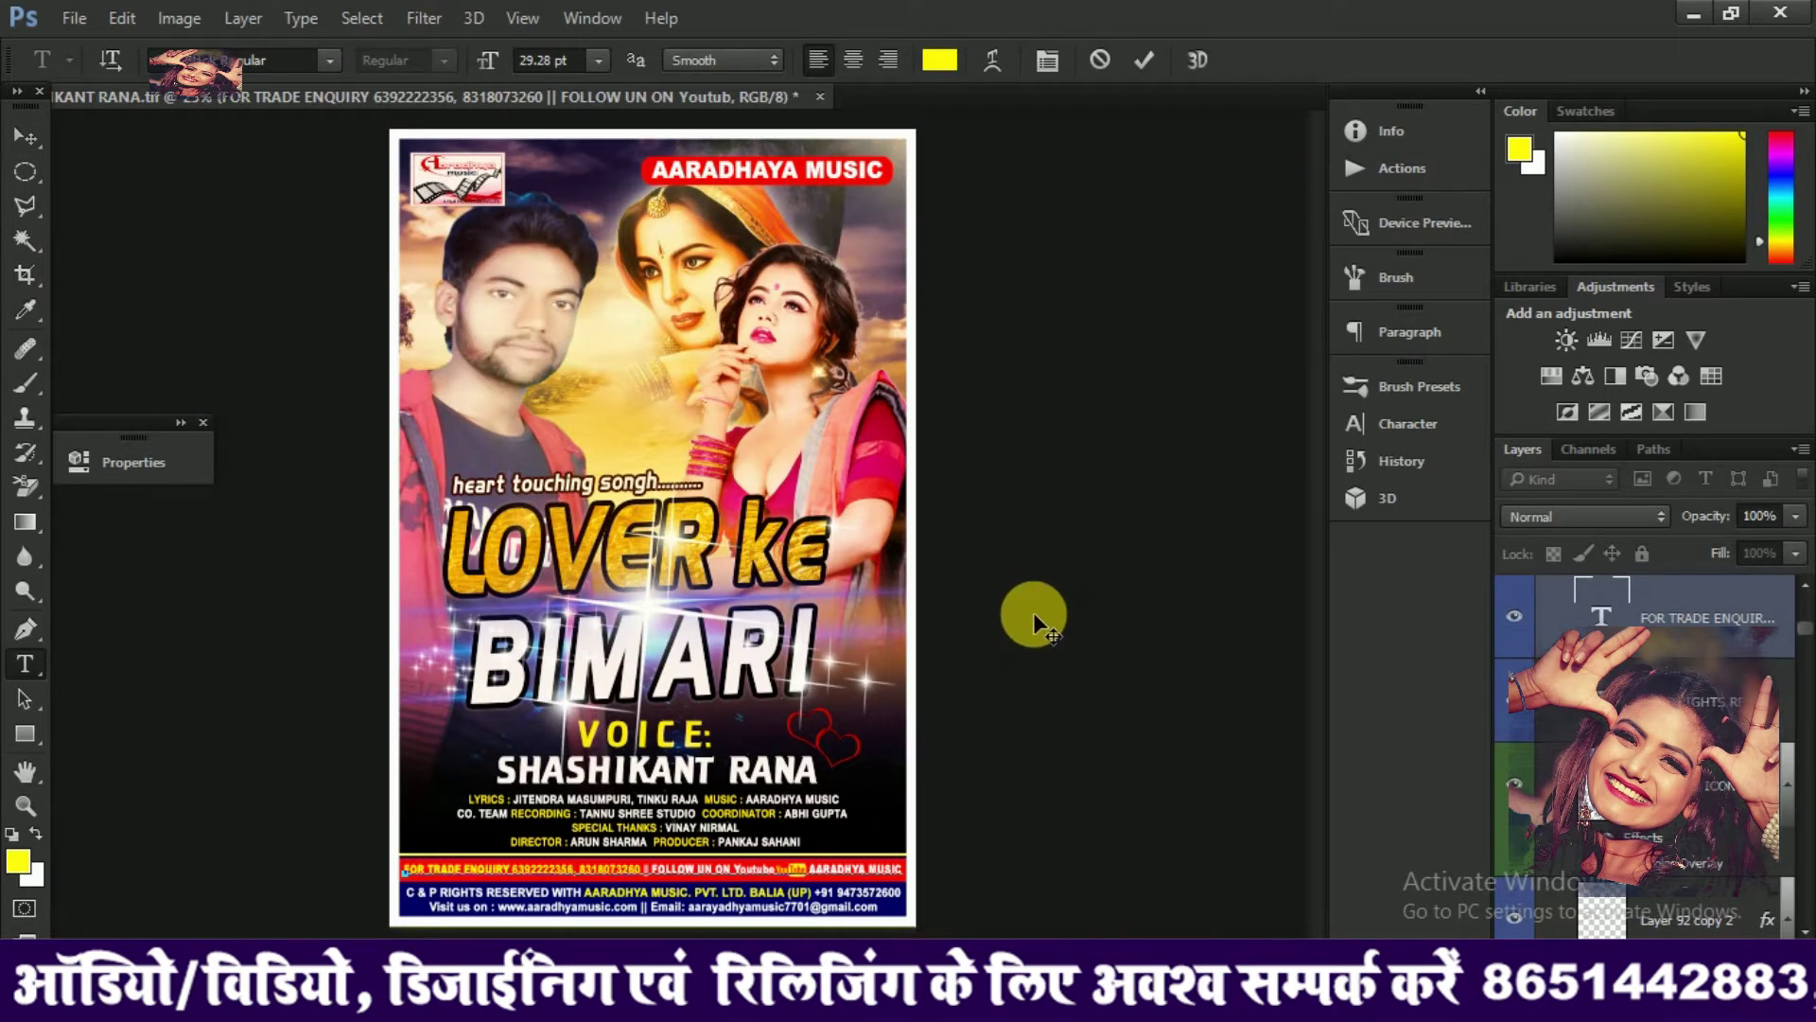
key(ctrl+t)
key(ctrl+plus)
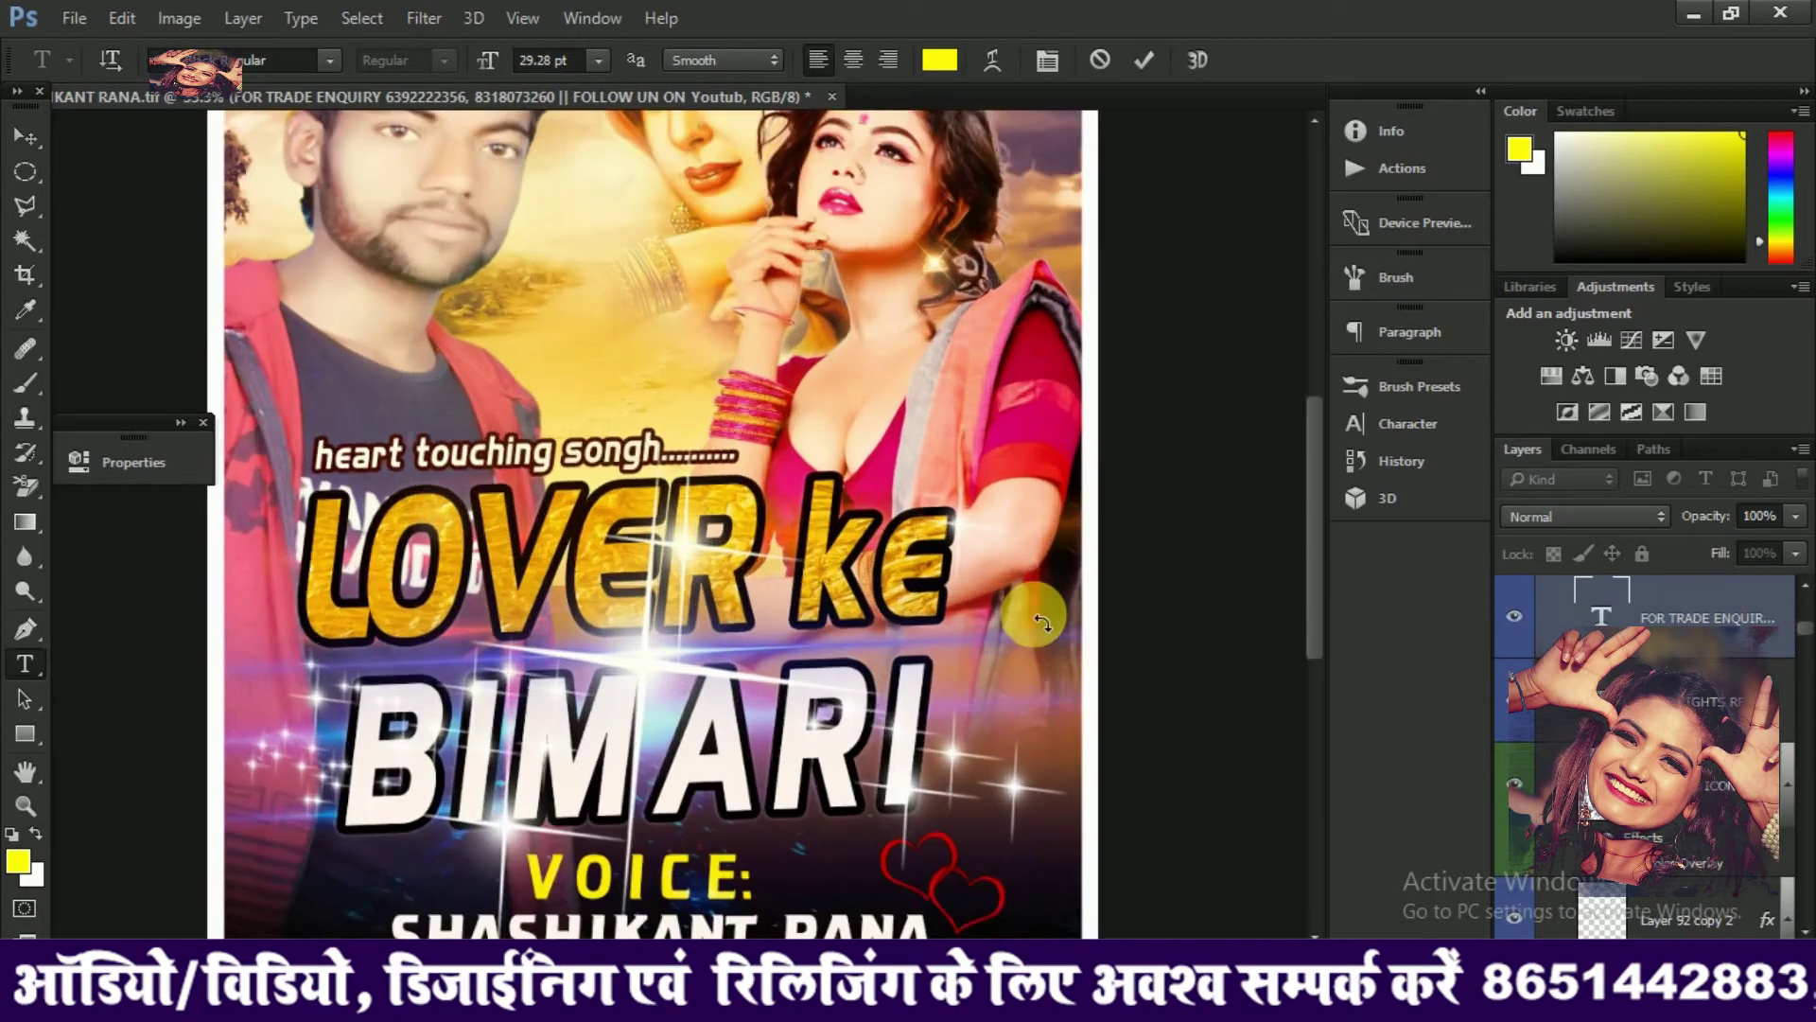
key(ctrl+plus)
drag(1321, 526, 1319, 651)
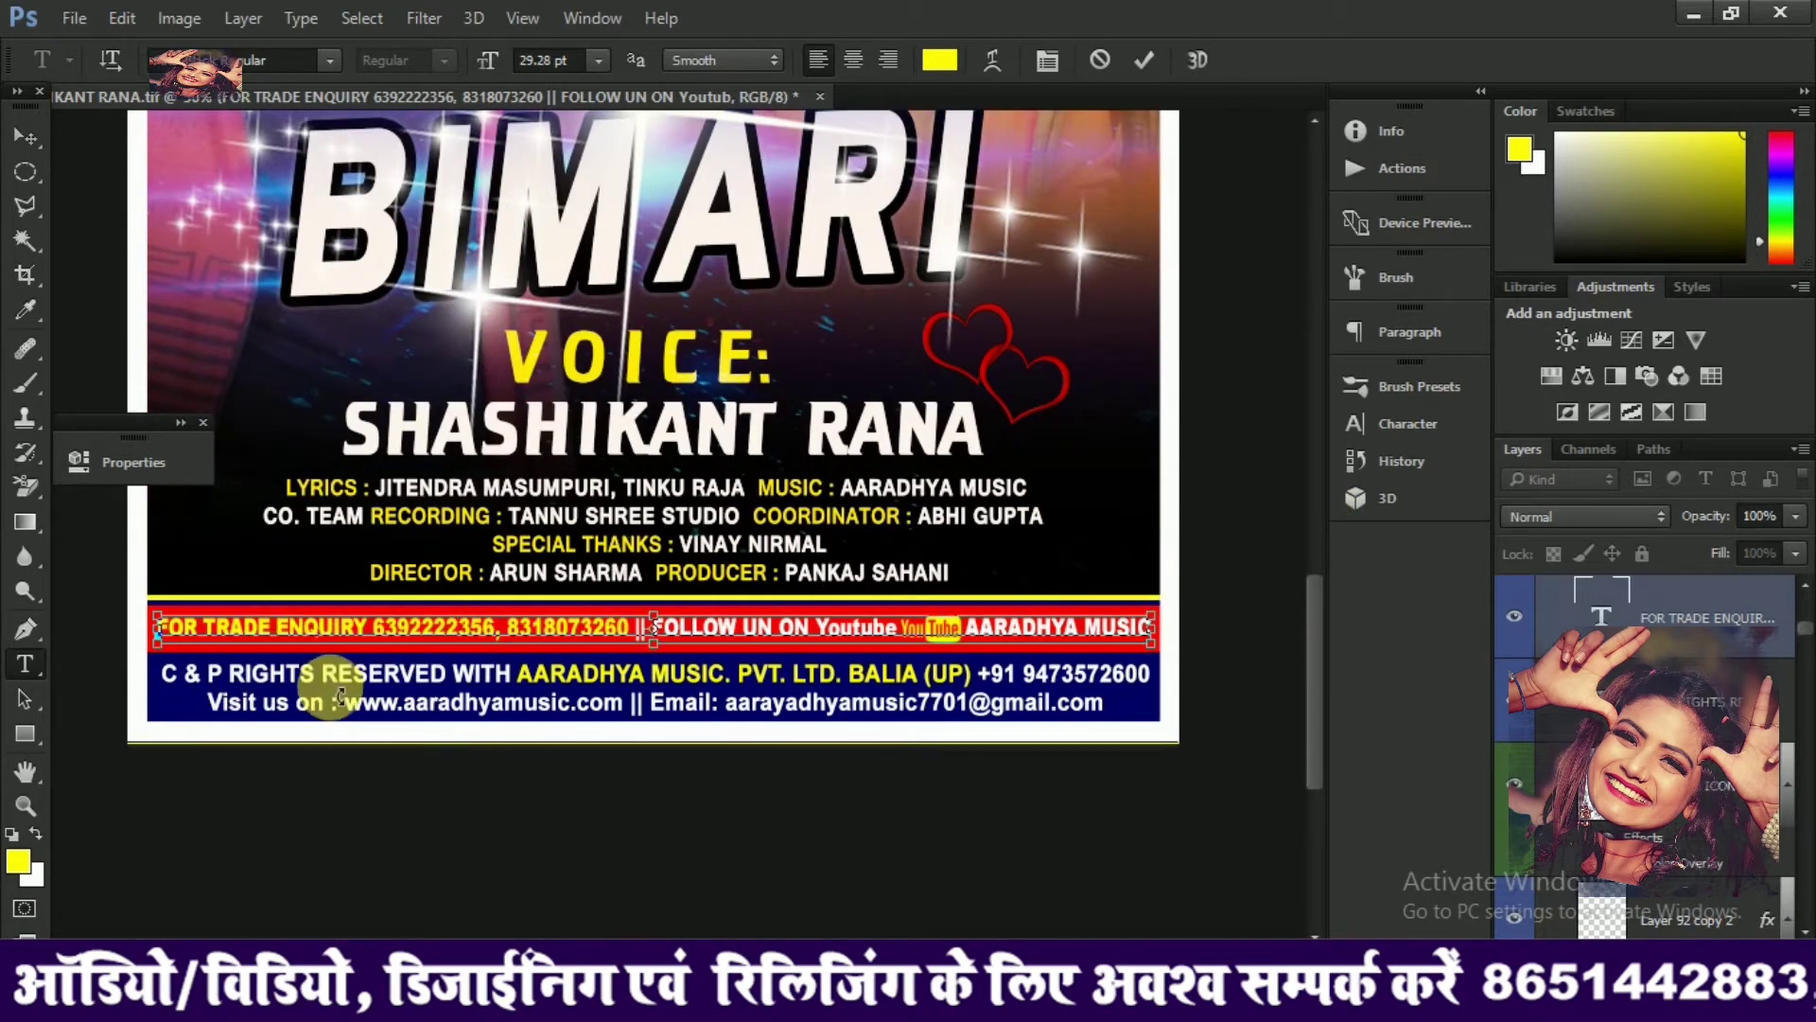
key(ctrl+plus)
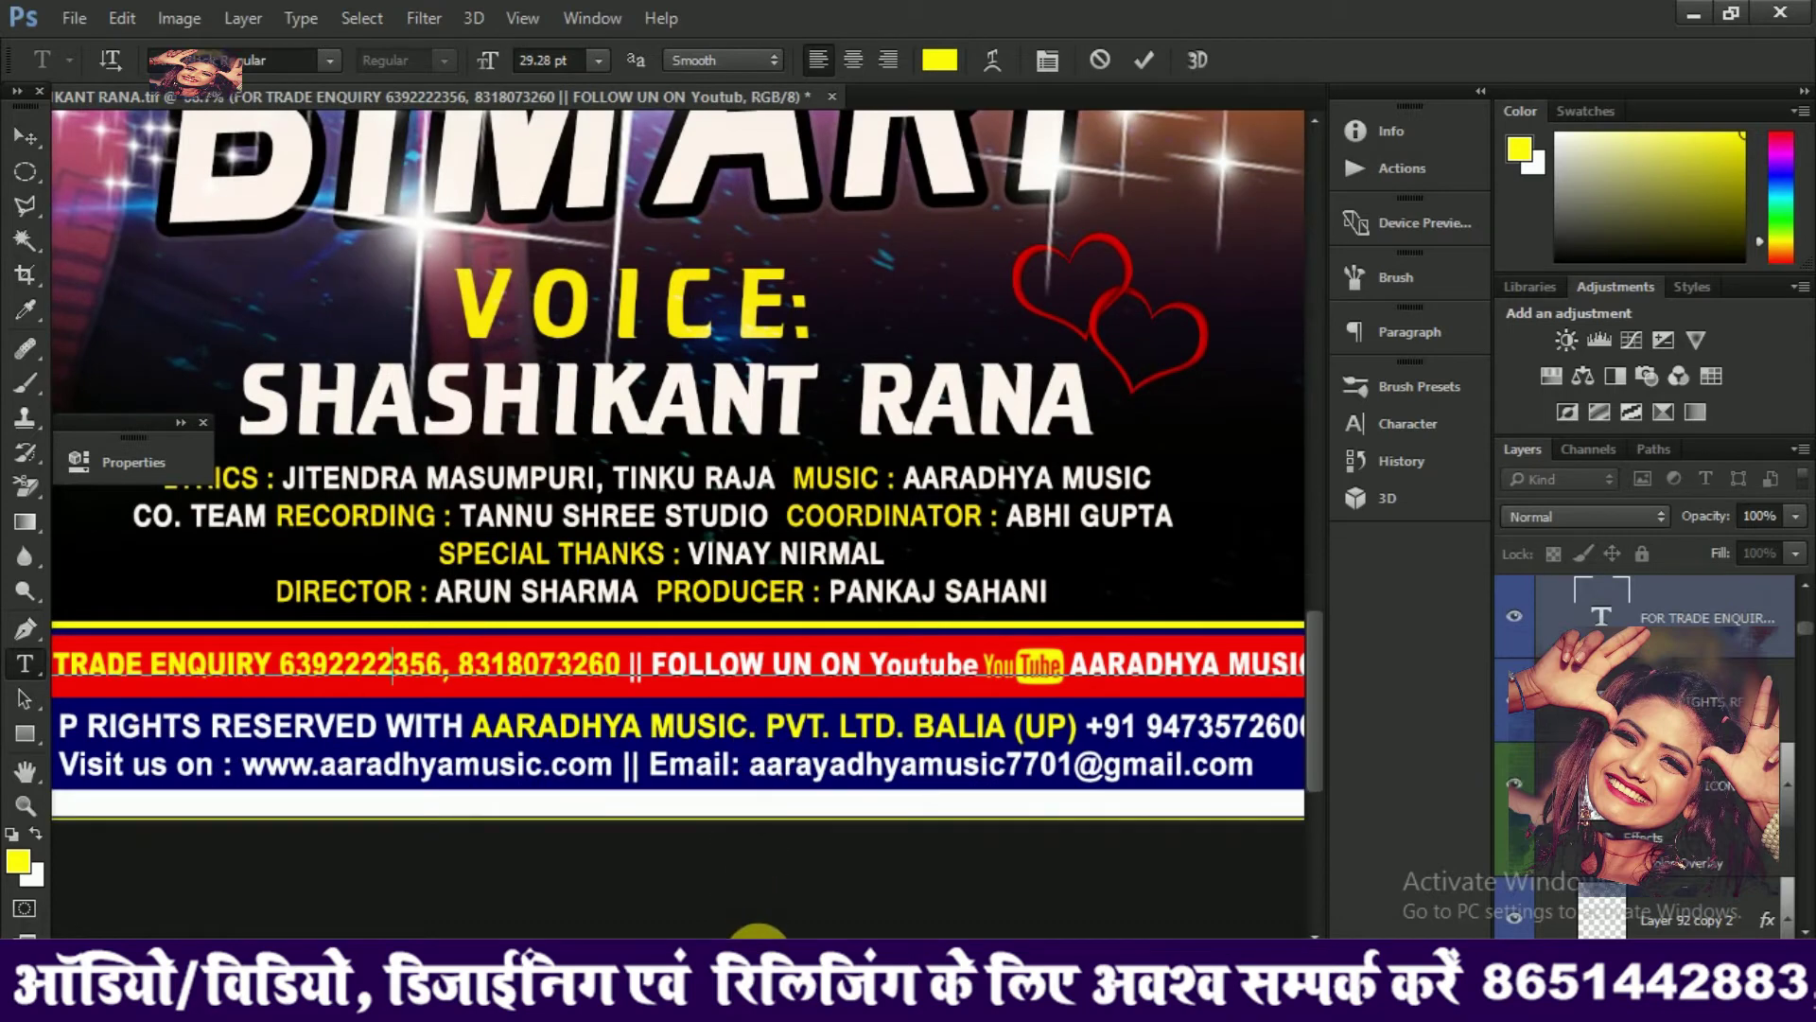
scroll(748, 913, left, 8)
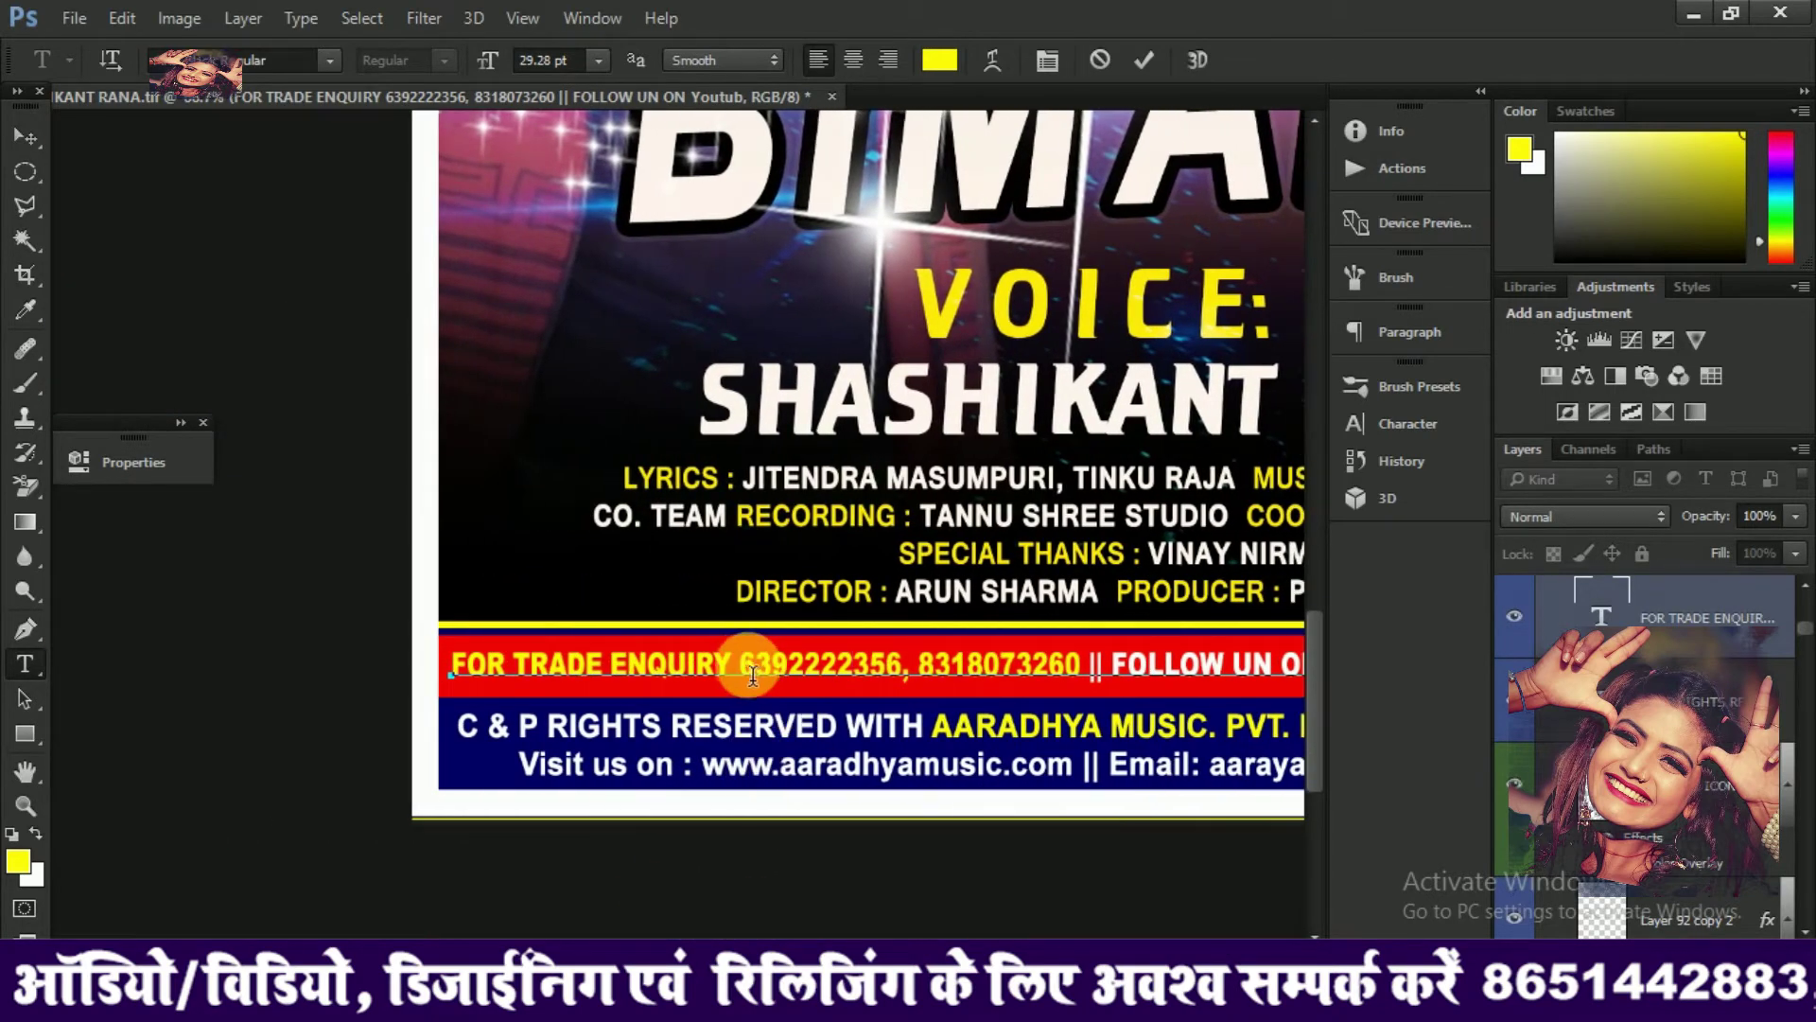
Type two new contact numbers over the old trade enquiry numbers, then zoom out to the whole poster
drag(740, 673, 1081, 674)
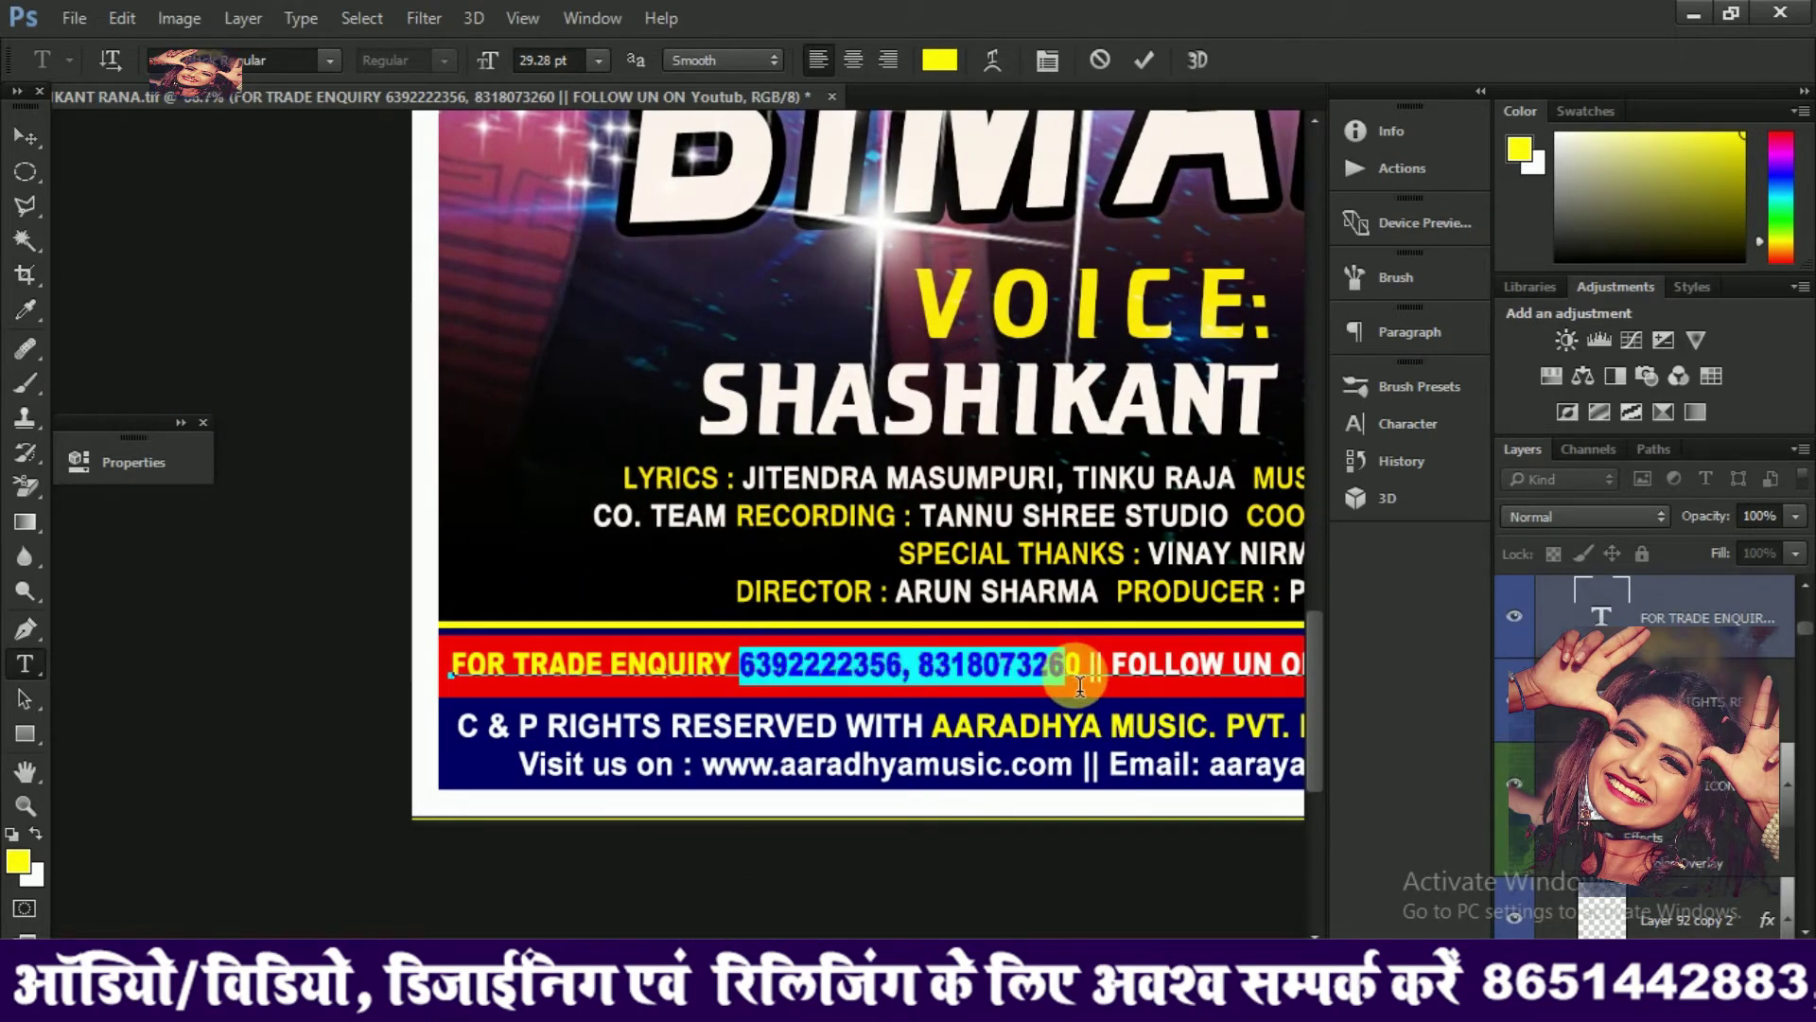
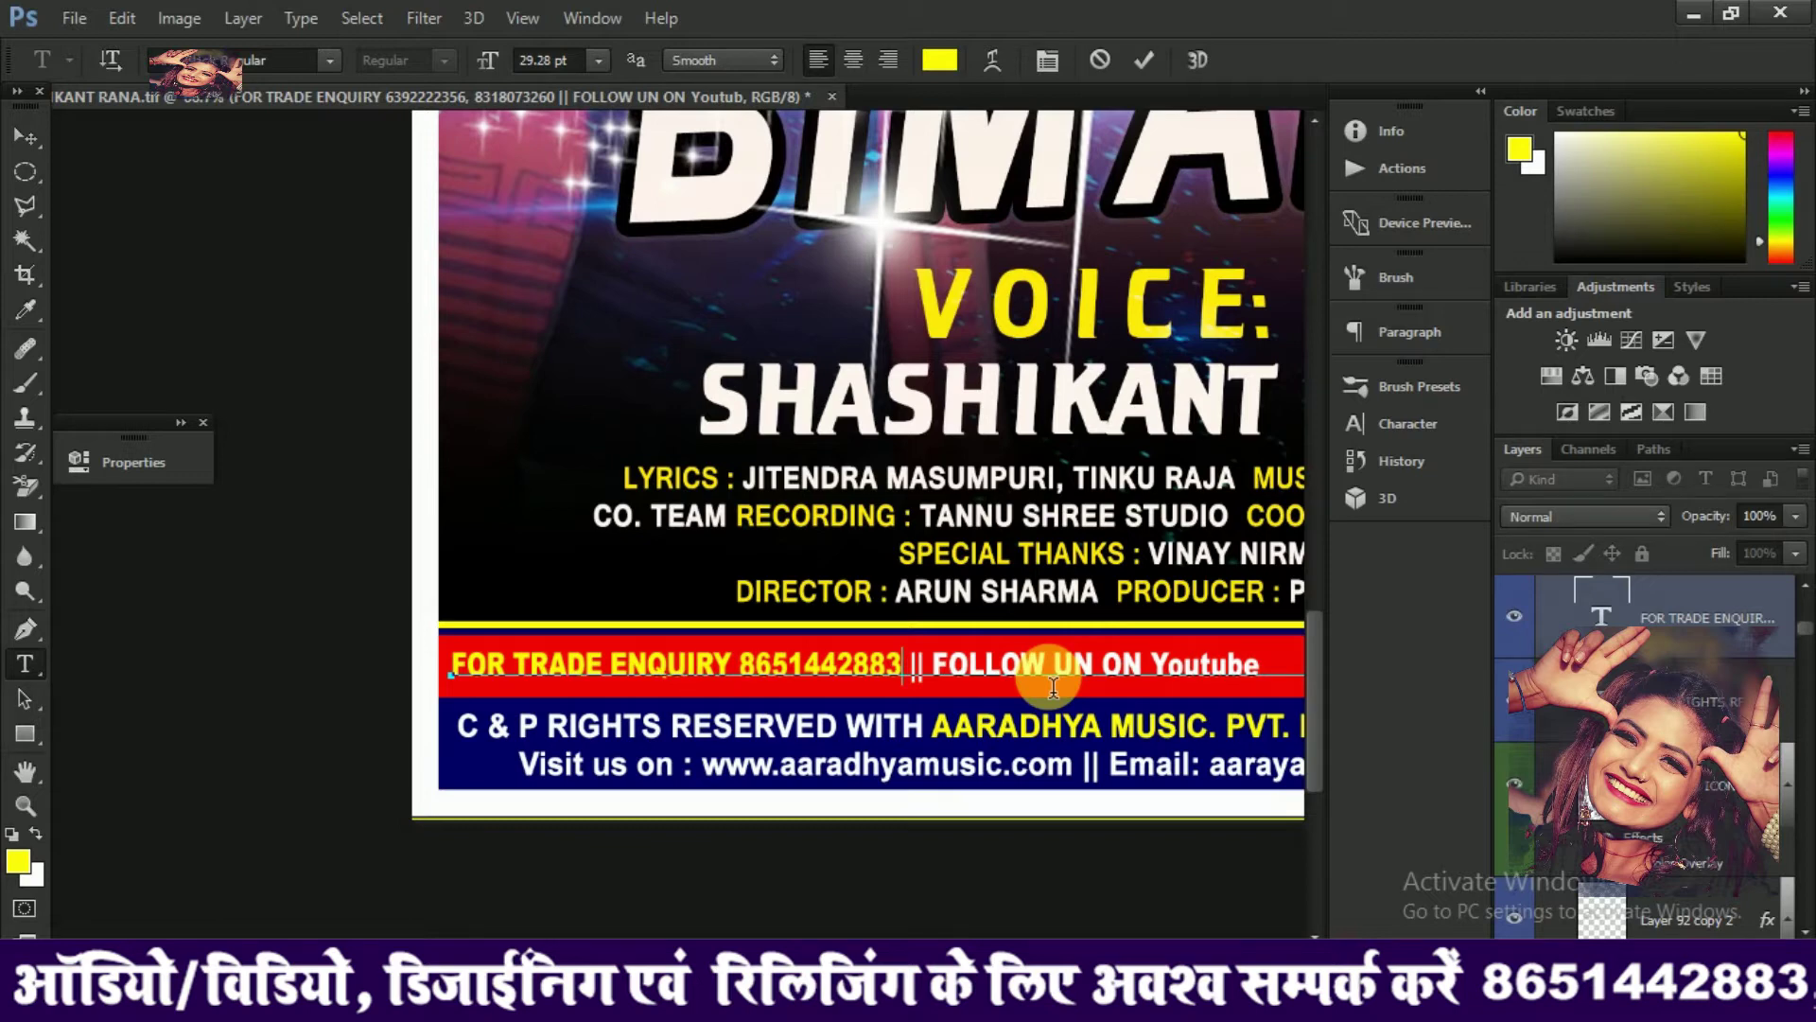
text(, )
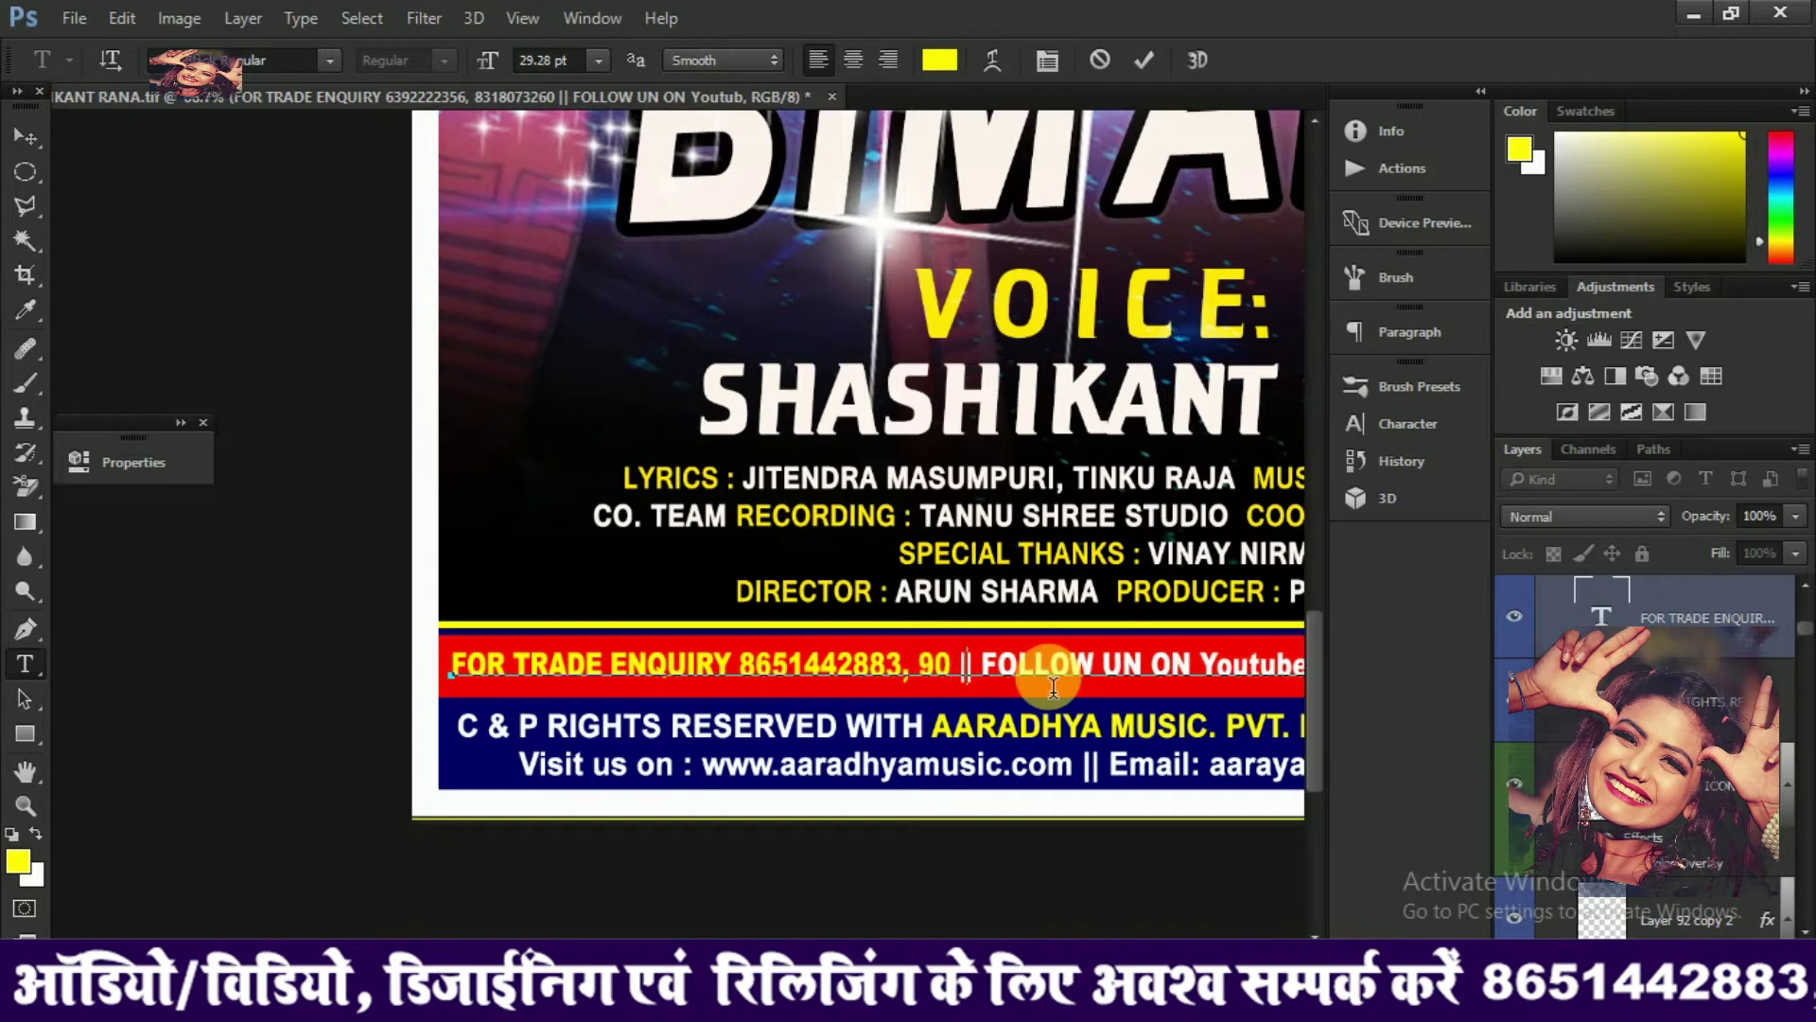
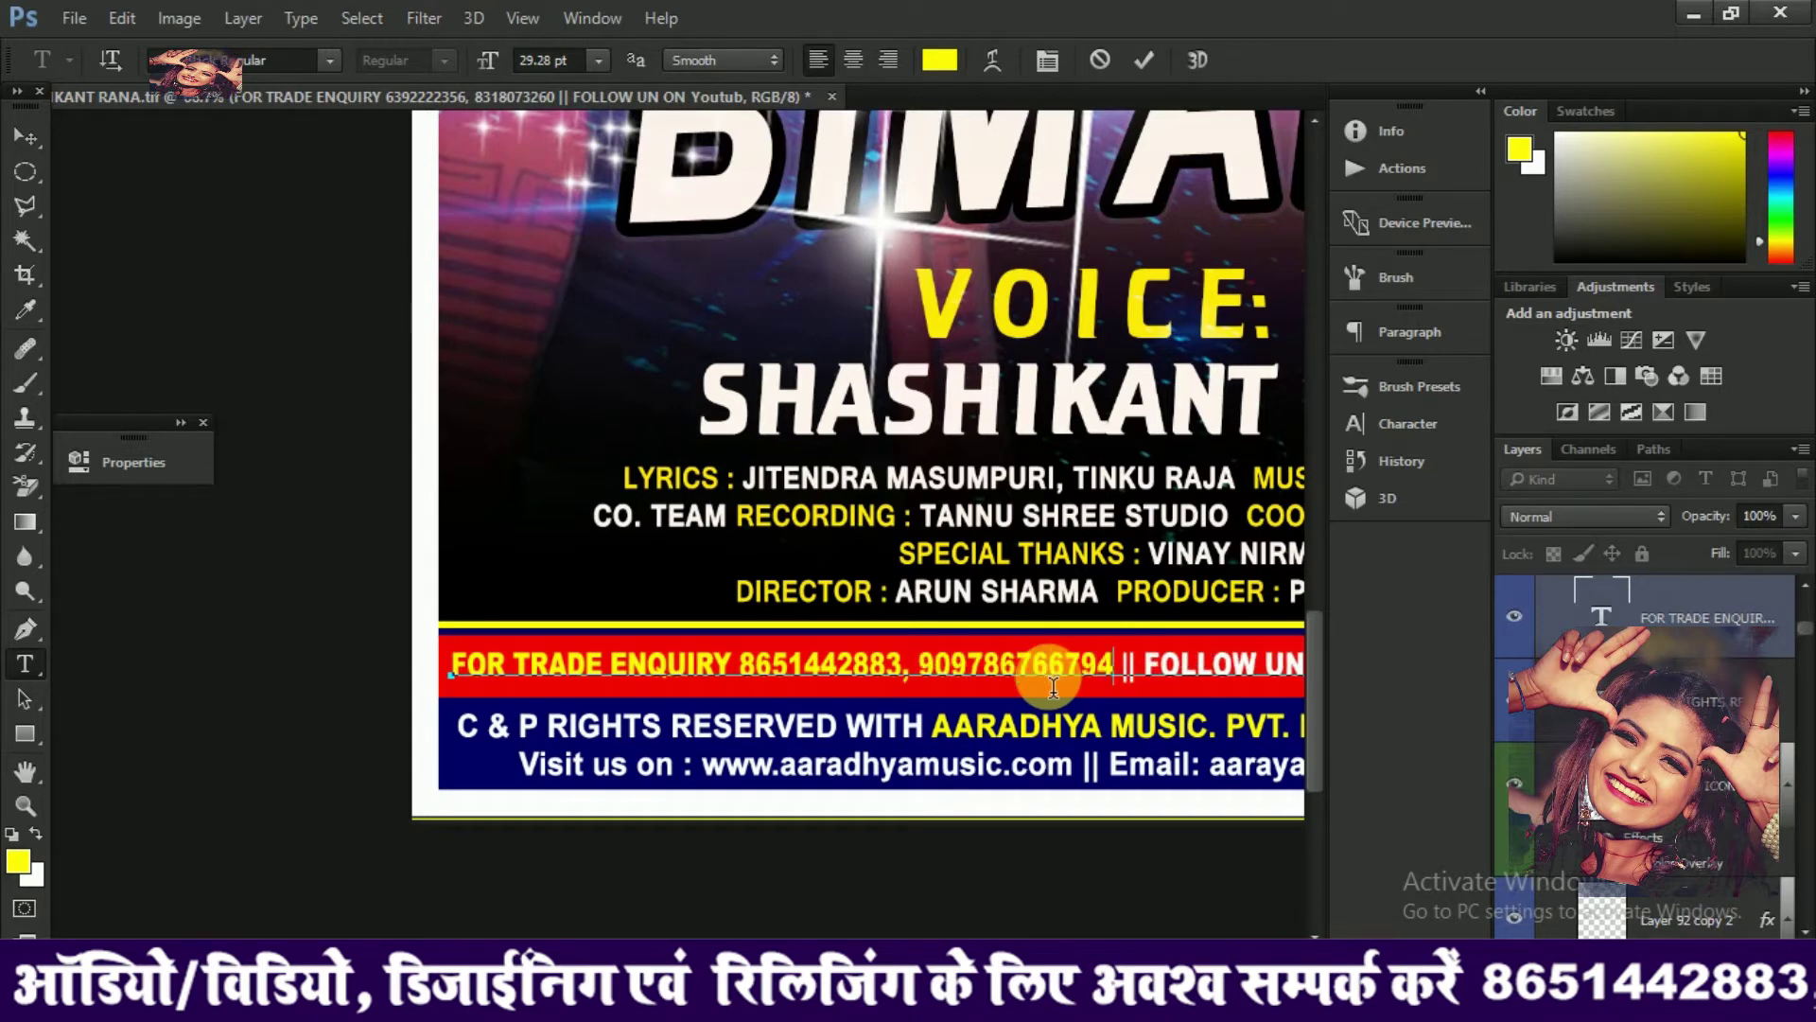
key(ctrl)
key(ctrl+minus)
key(ctrl+minus)
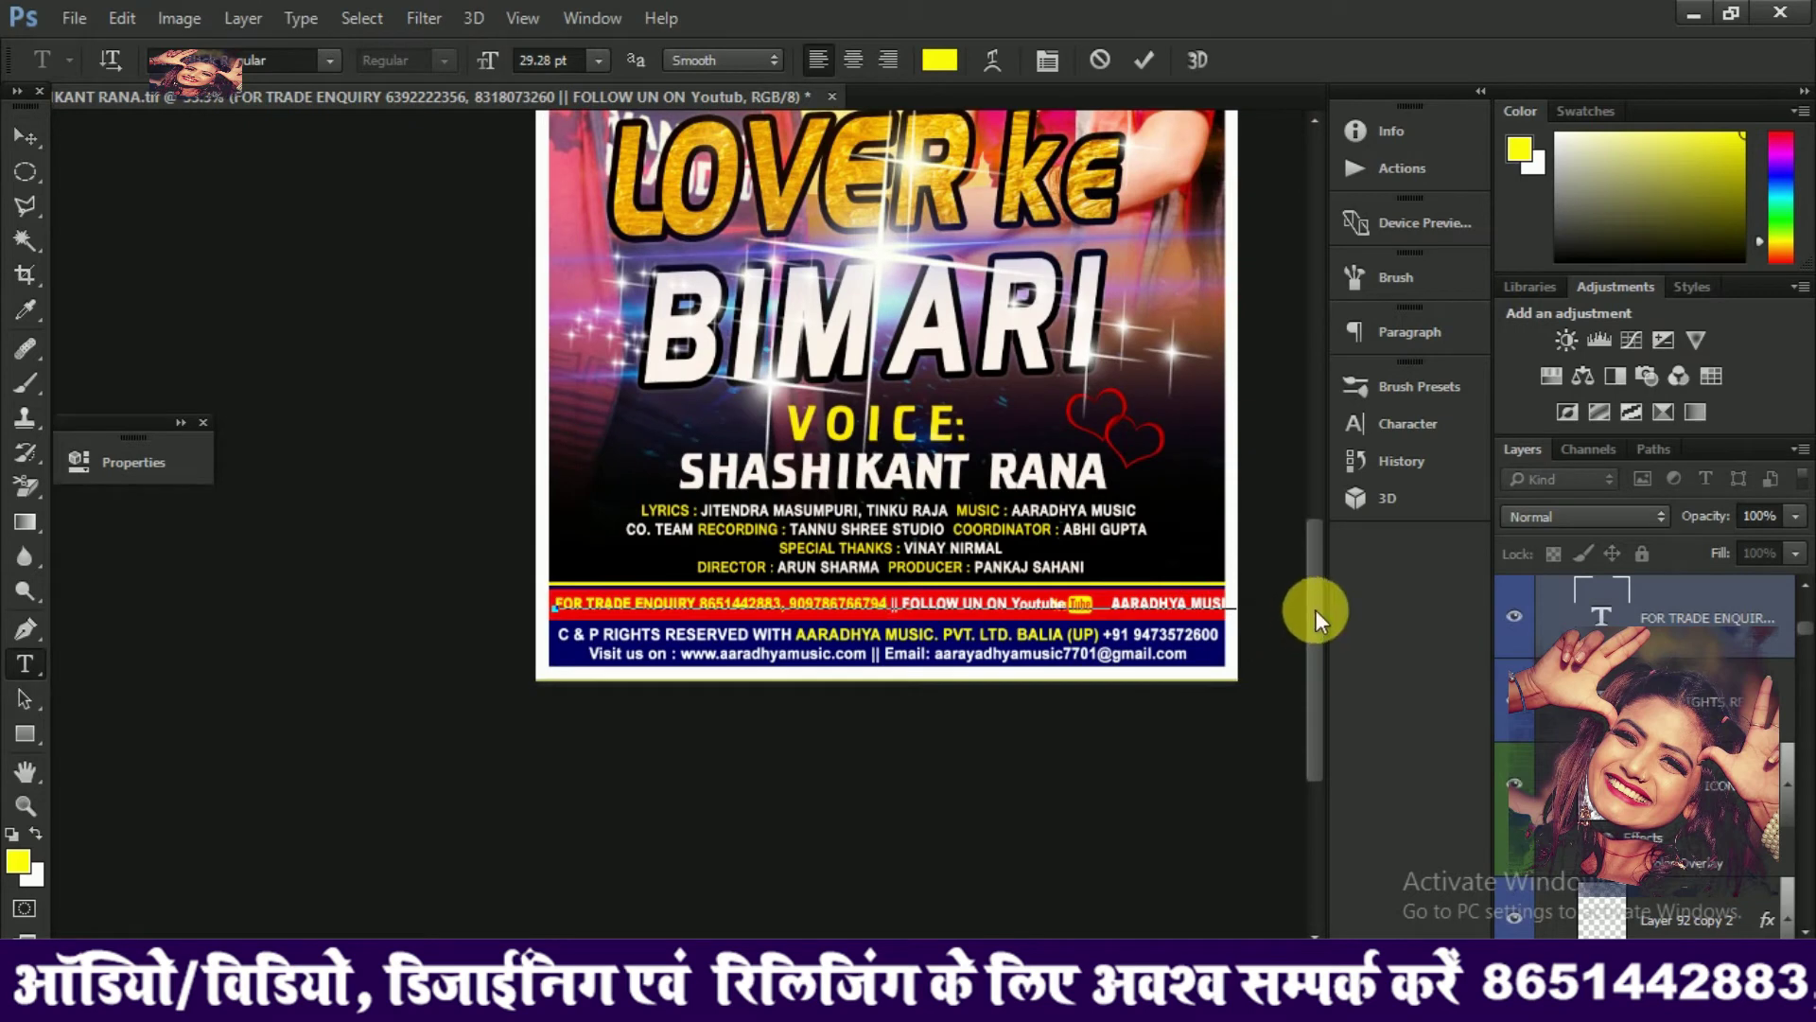
drag(25, 137, 99, 137)
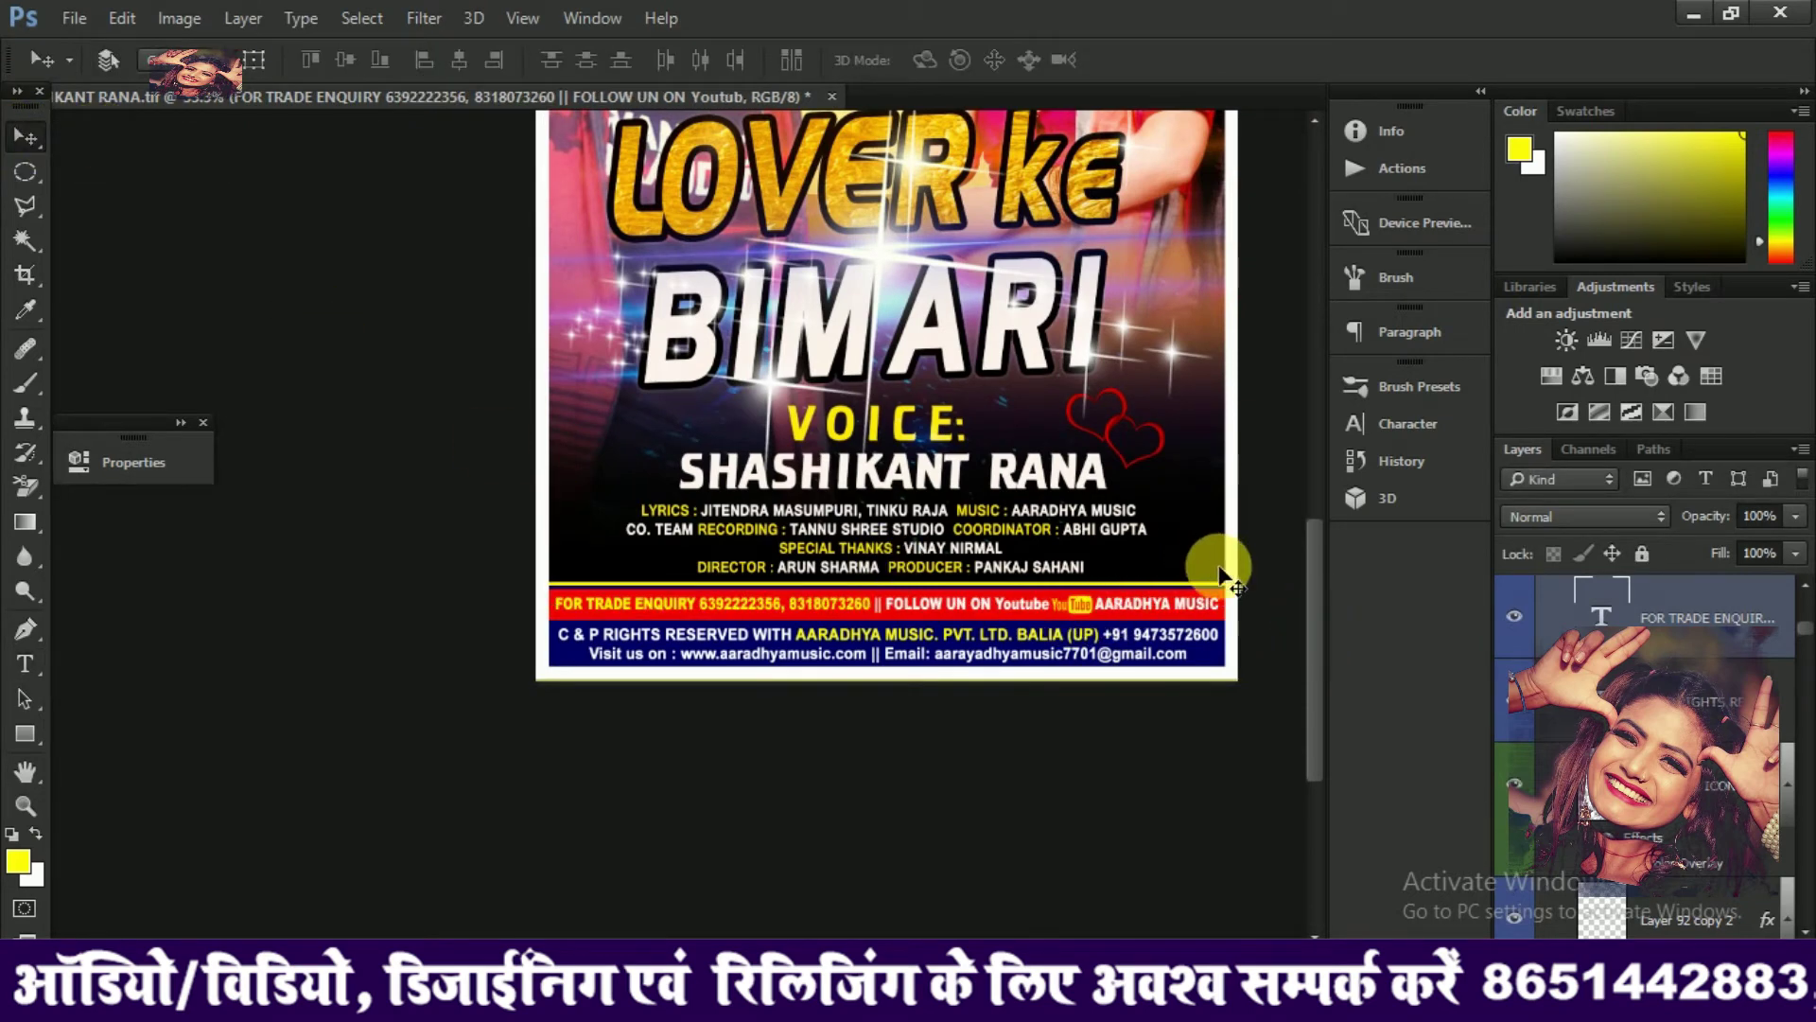
Drag the old singer's photo layer off the poster's left side, then minimise Photoshop to File Explorer
scroll(1298, 621, up, 5)
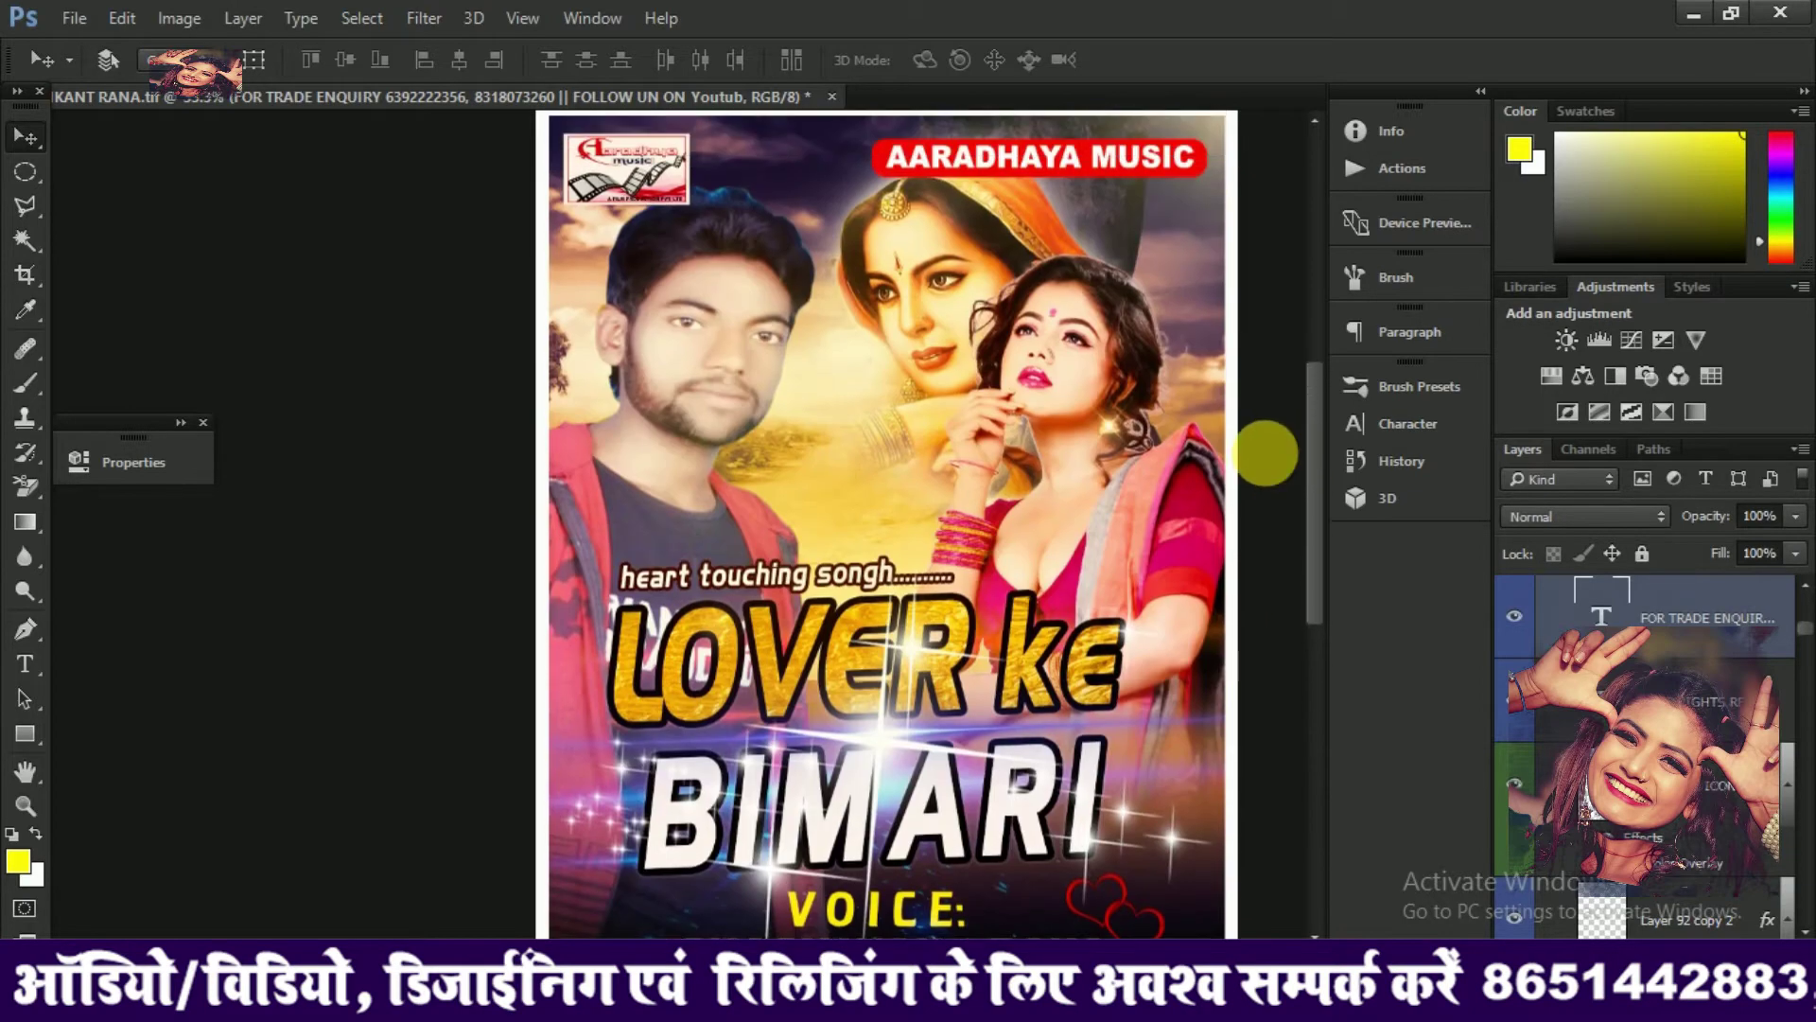
right_click(632, 238)
click(711, 524)
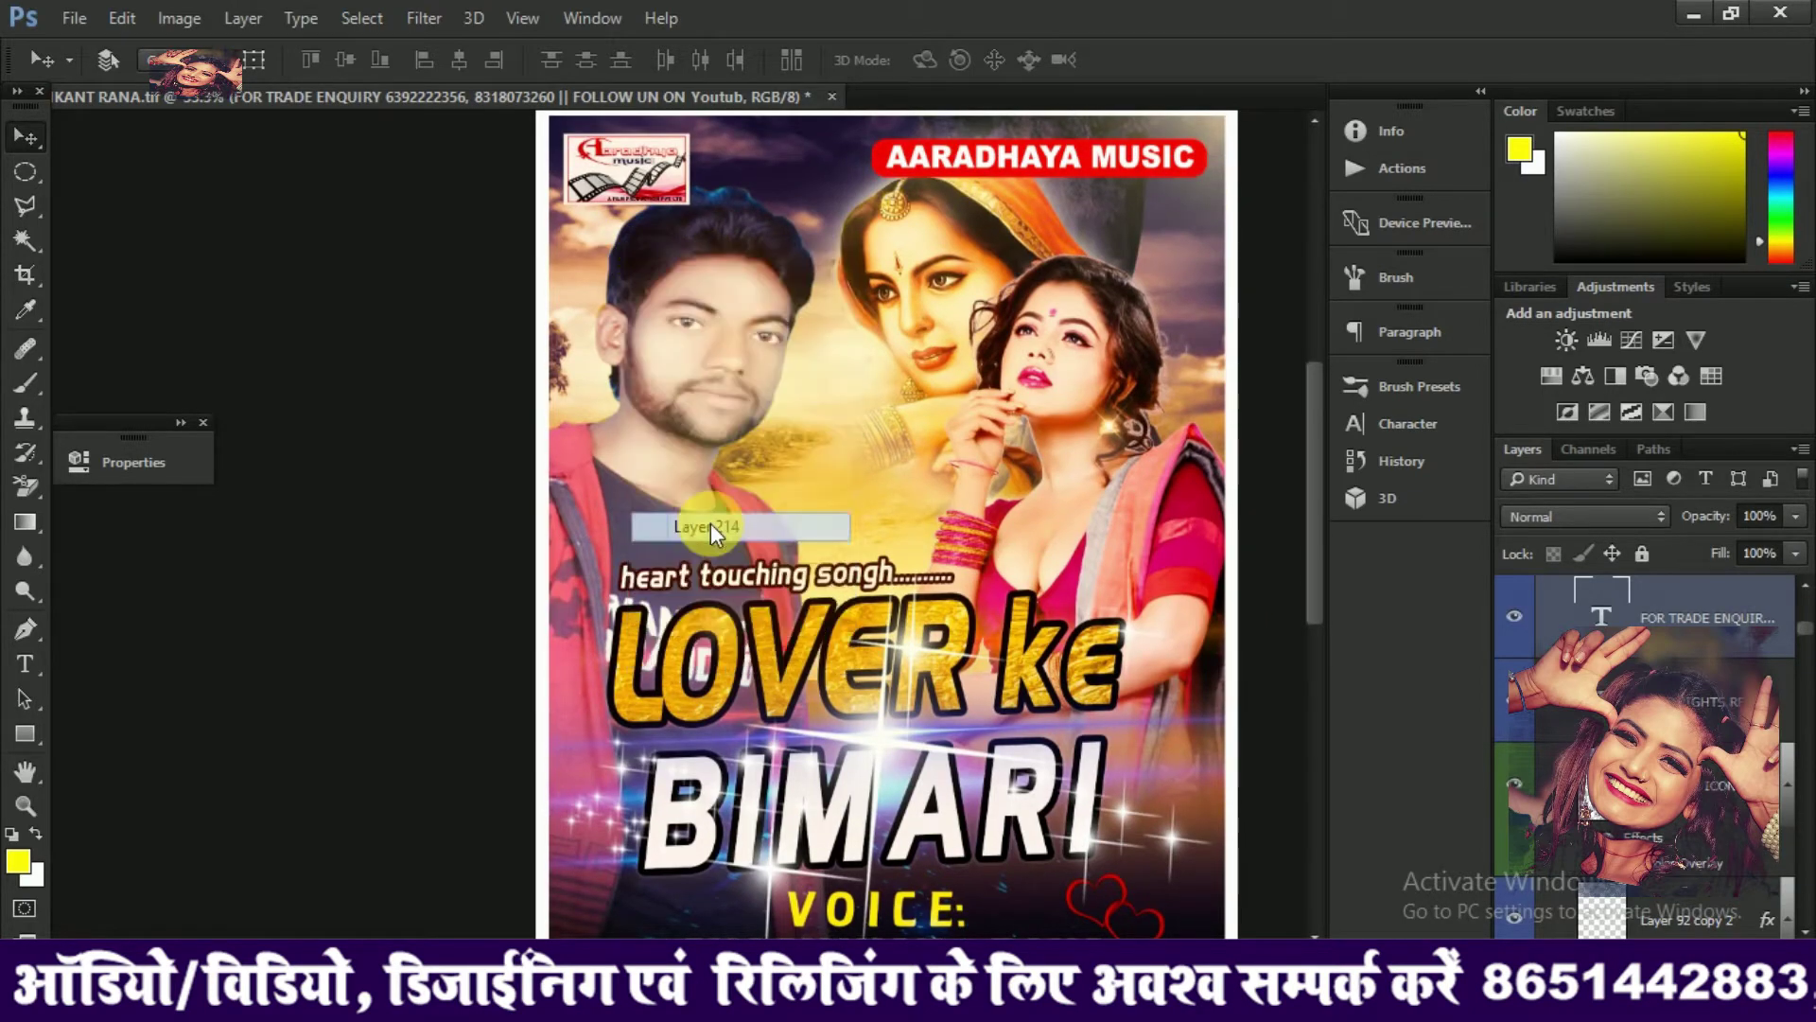
drag(711, 522, 1351, 176)
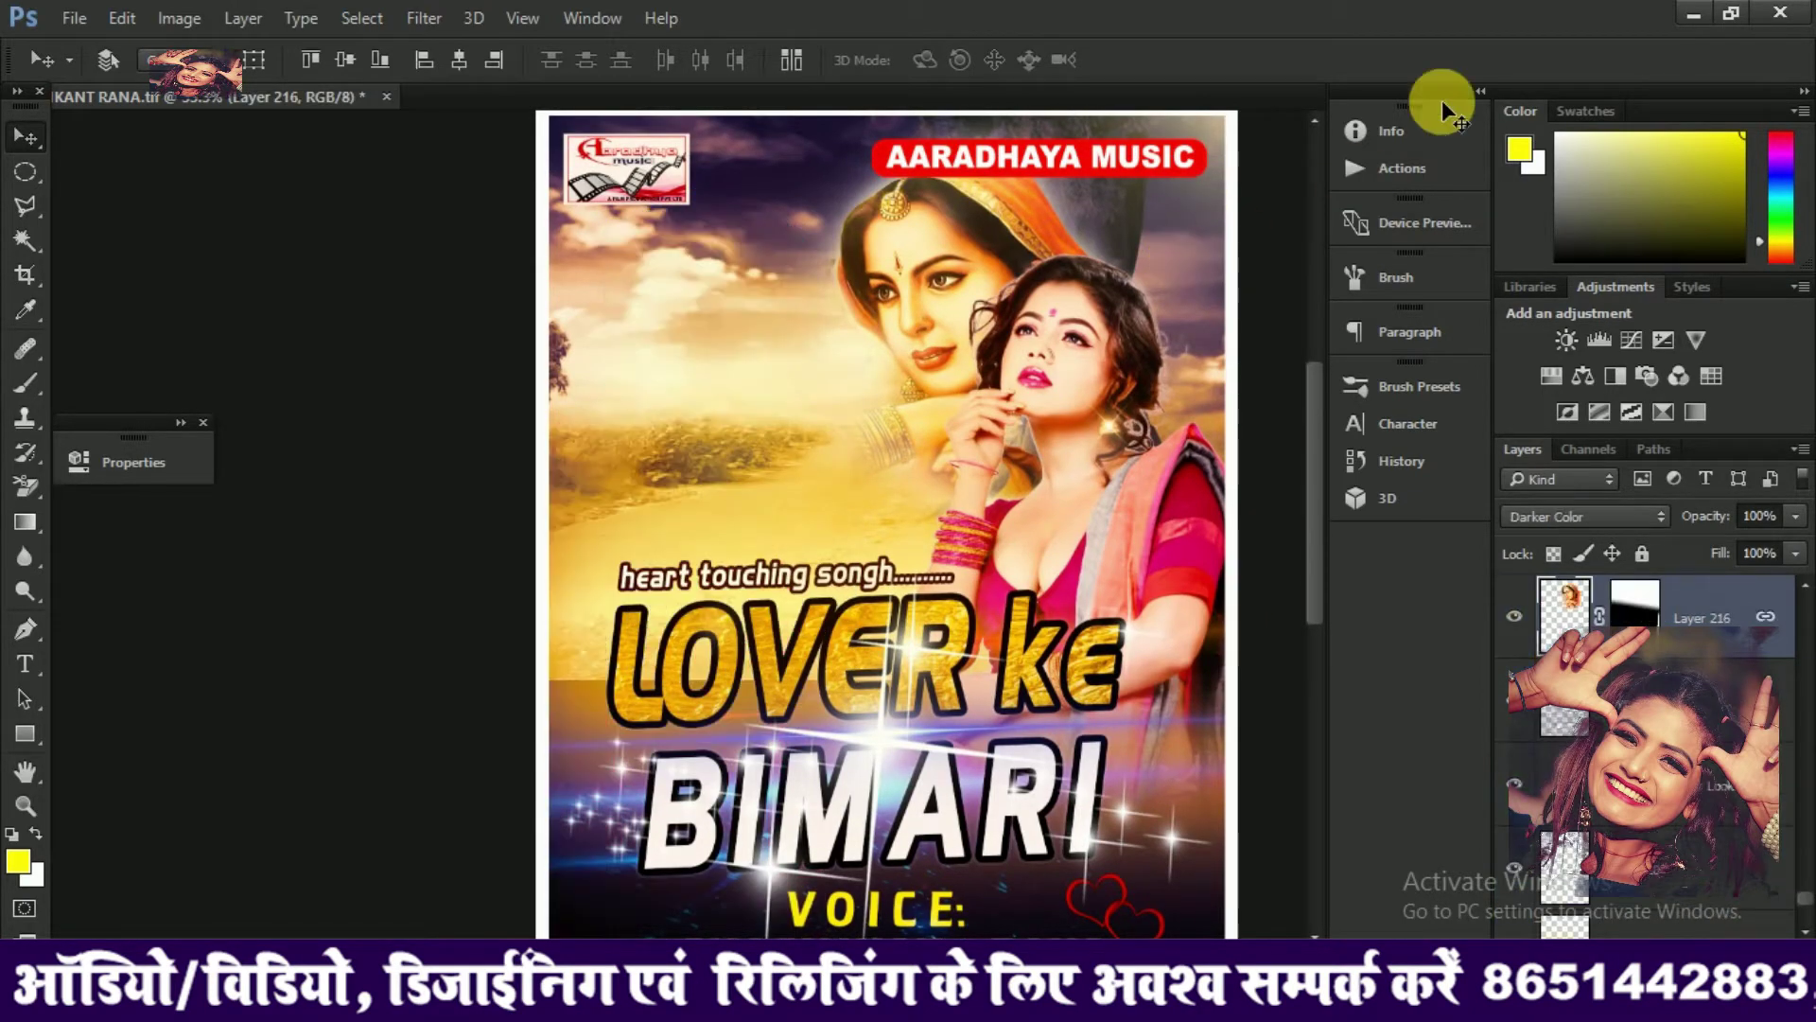
click(1694, 15)
drag(560, 70, 1331, 123)
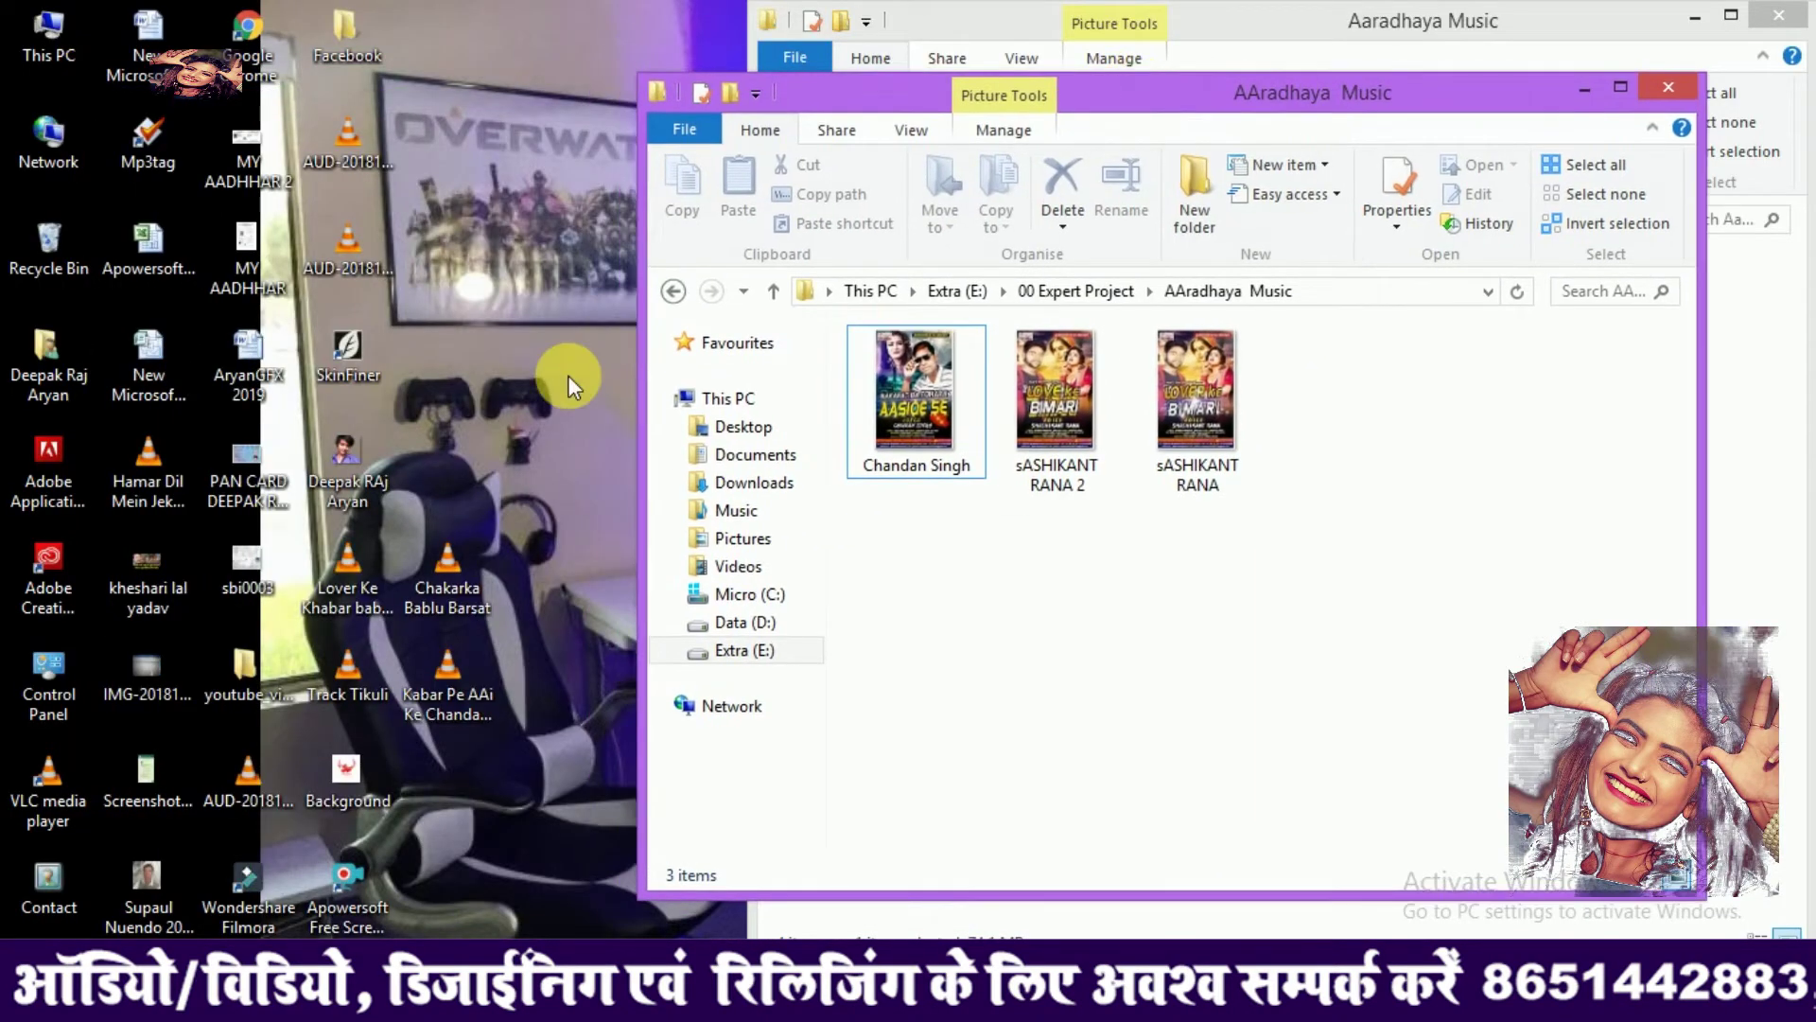
click(336, 467)
double_click(332, 468)
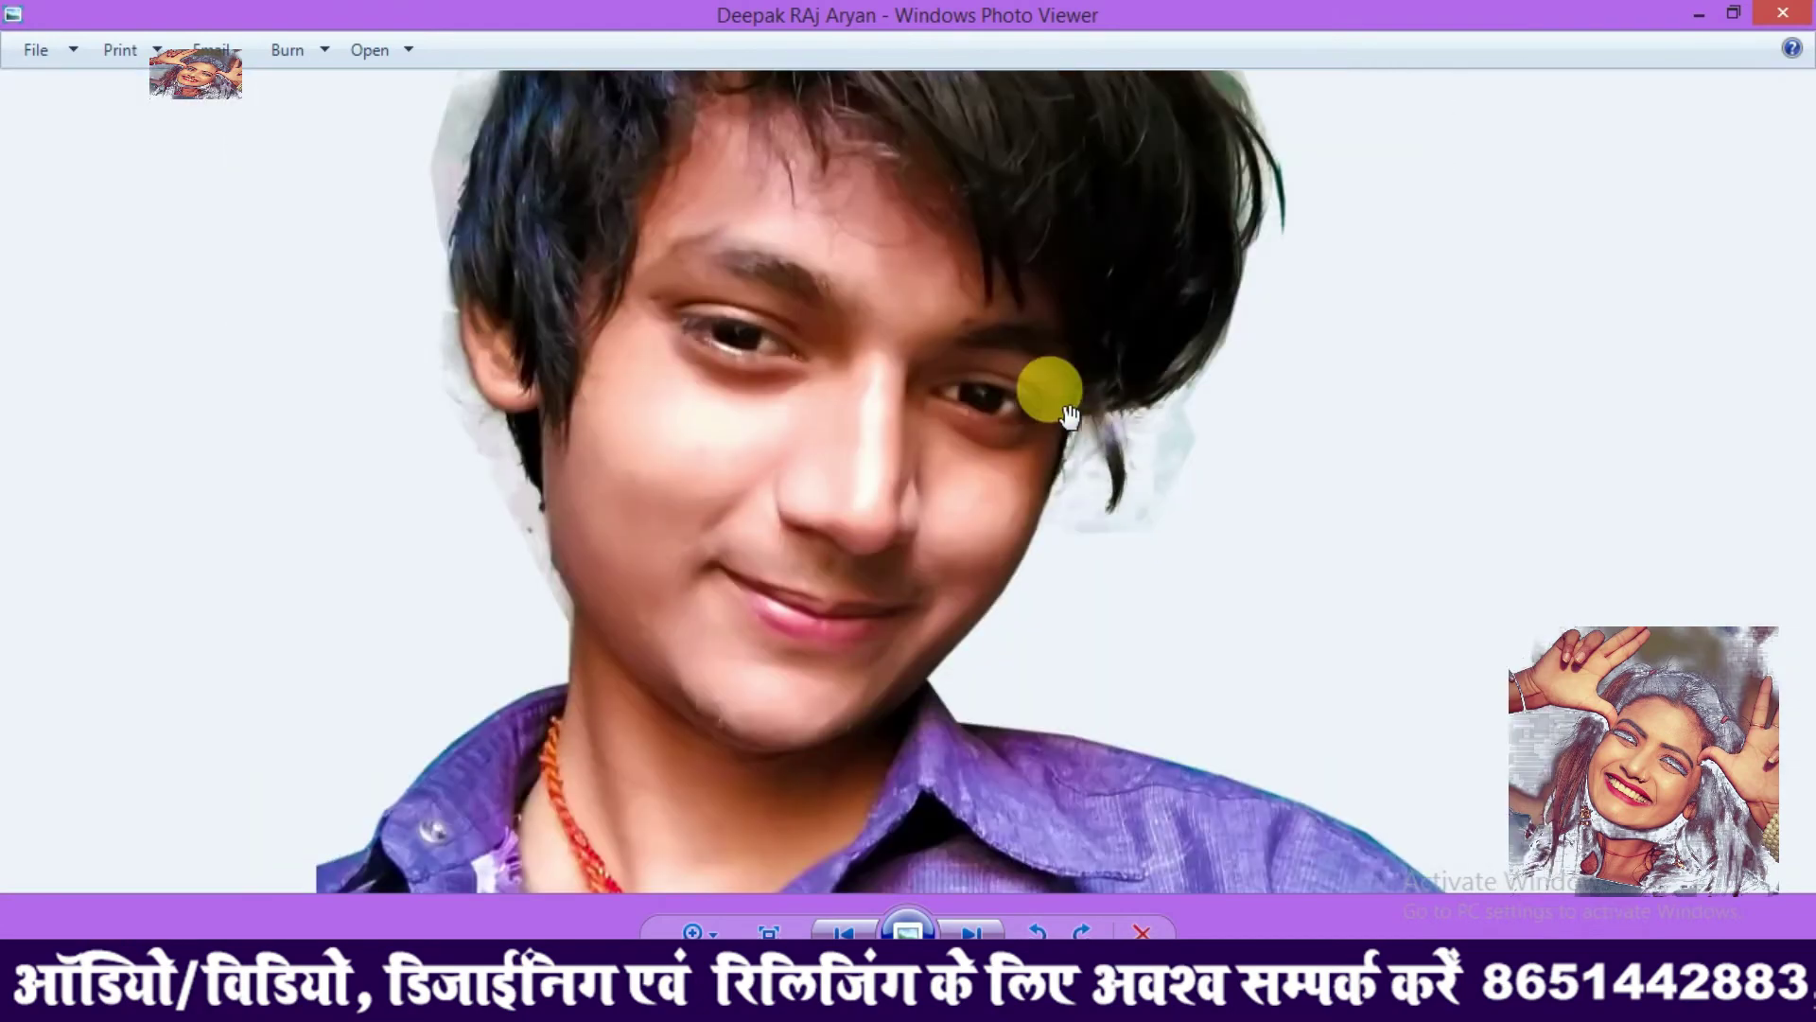
scroll(1069, 416, up, 2)
scroll(1069, 407, down, 3)
scroll(1072, 391, up, 5)
scroll(1071, 391, down, 5)
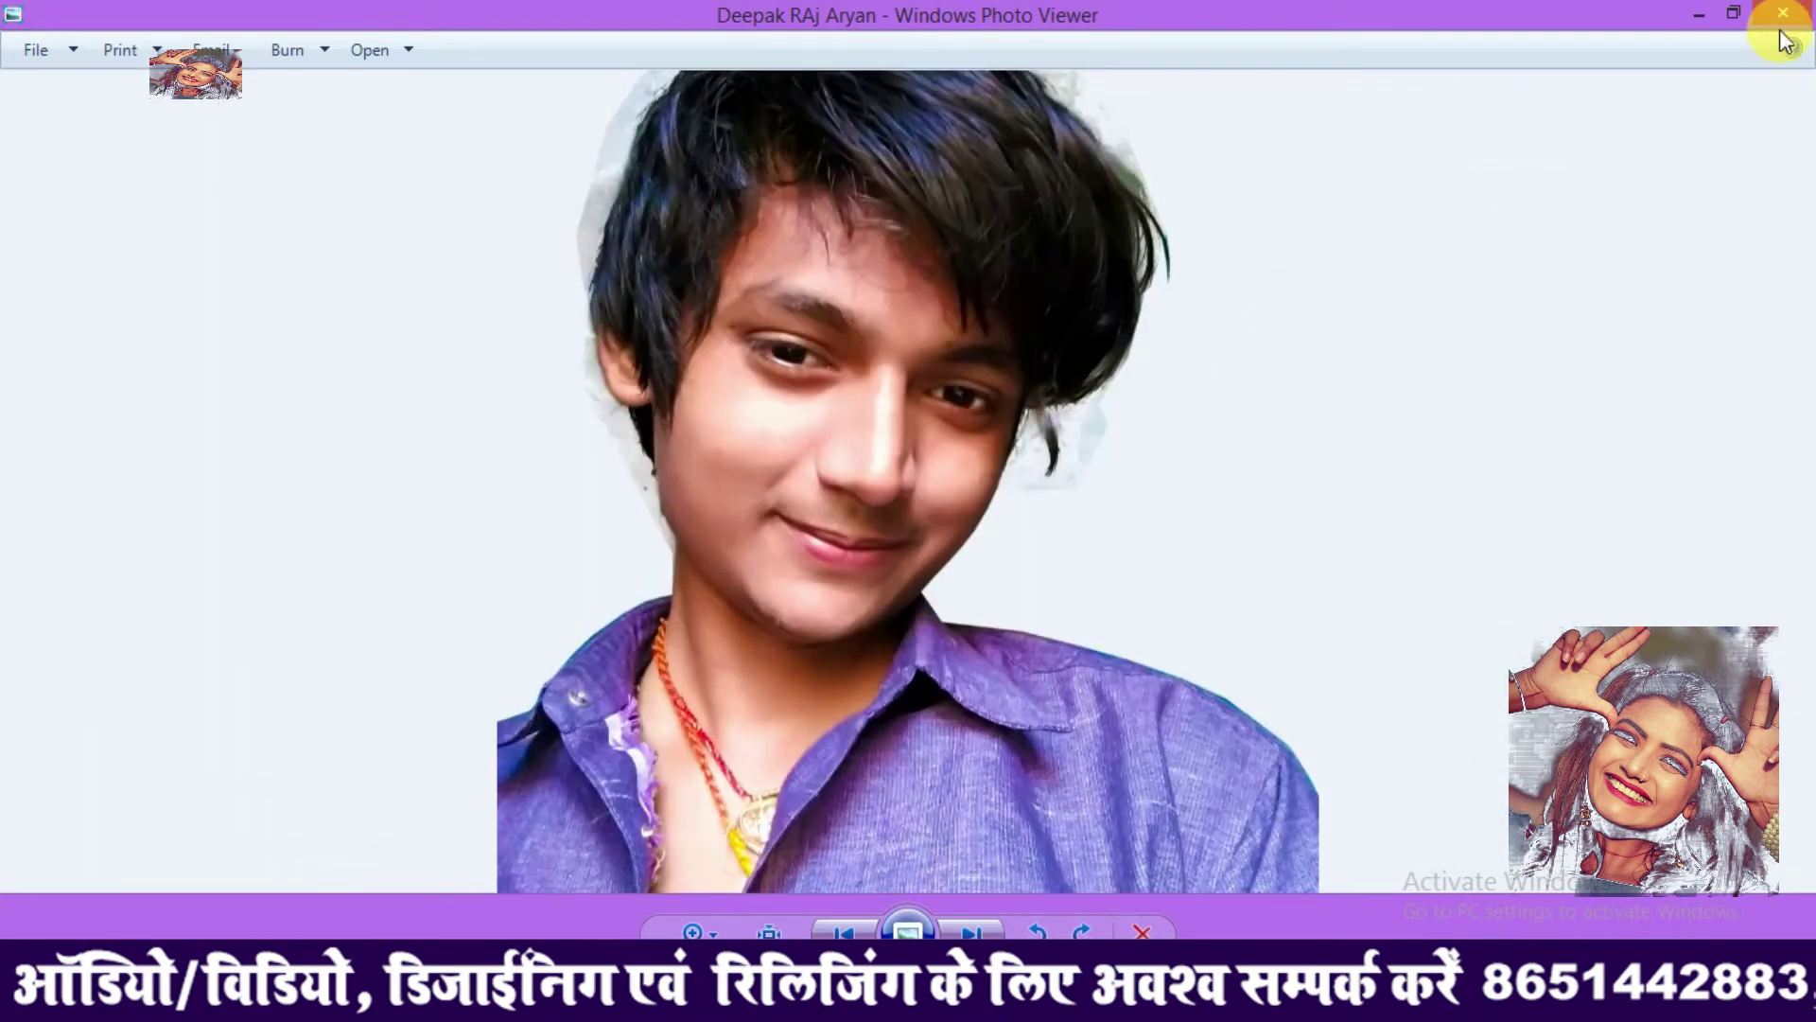
click(1783, 14)
double_click(340, 454)
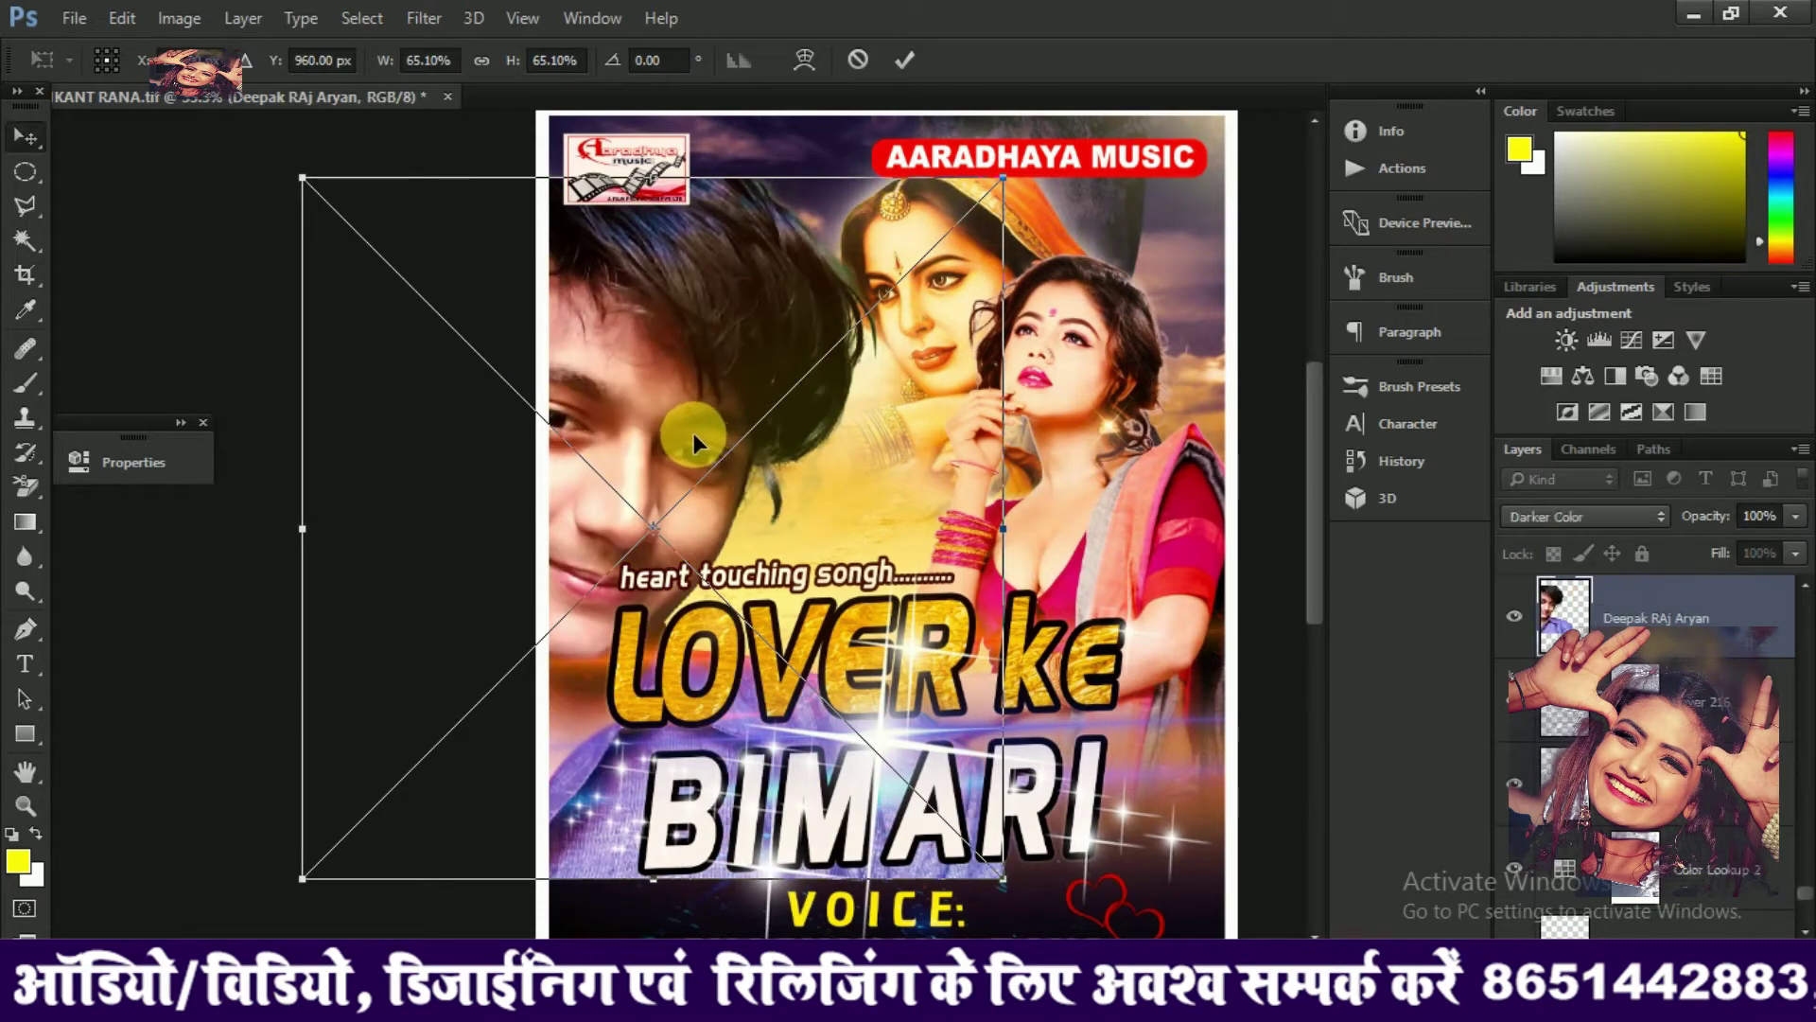
Place the new singer's photo, scale it to about 64%, and position it just above the title
key(Return)
drag(736, 376, 743, 356)
key(ctrl+t)
drag(913, 357, 722, 389)
key(Return)
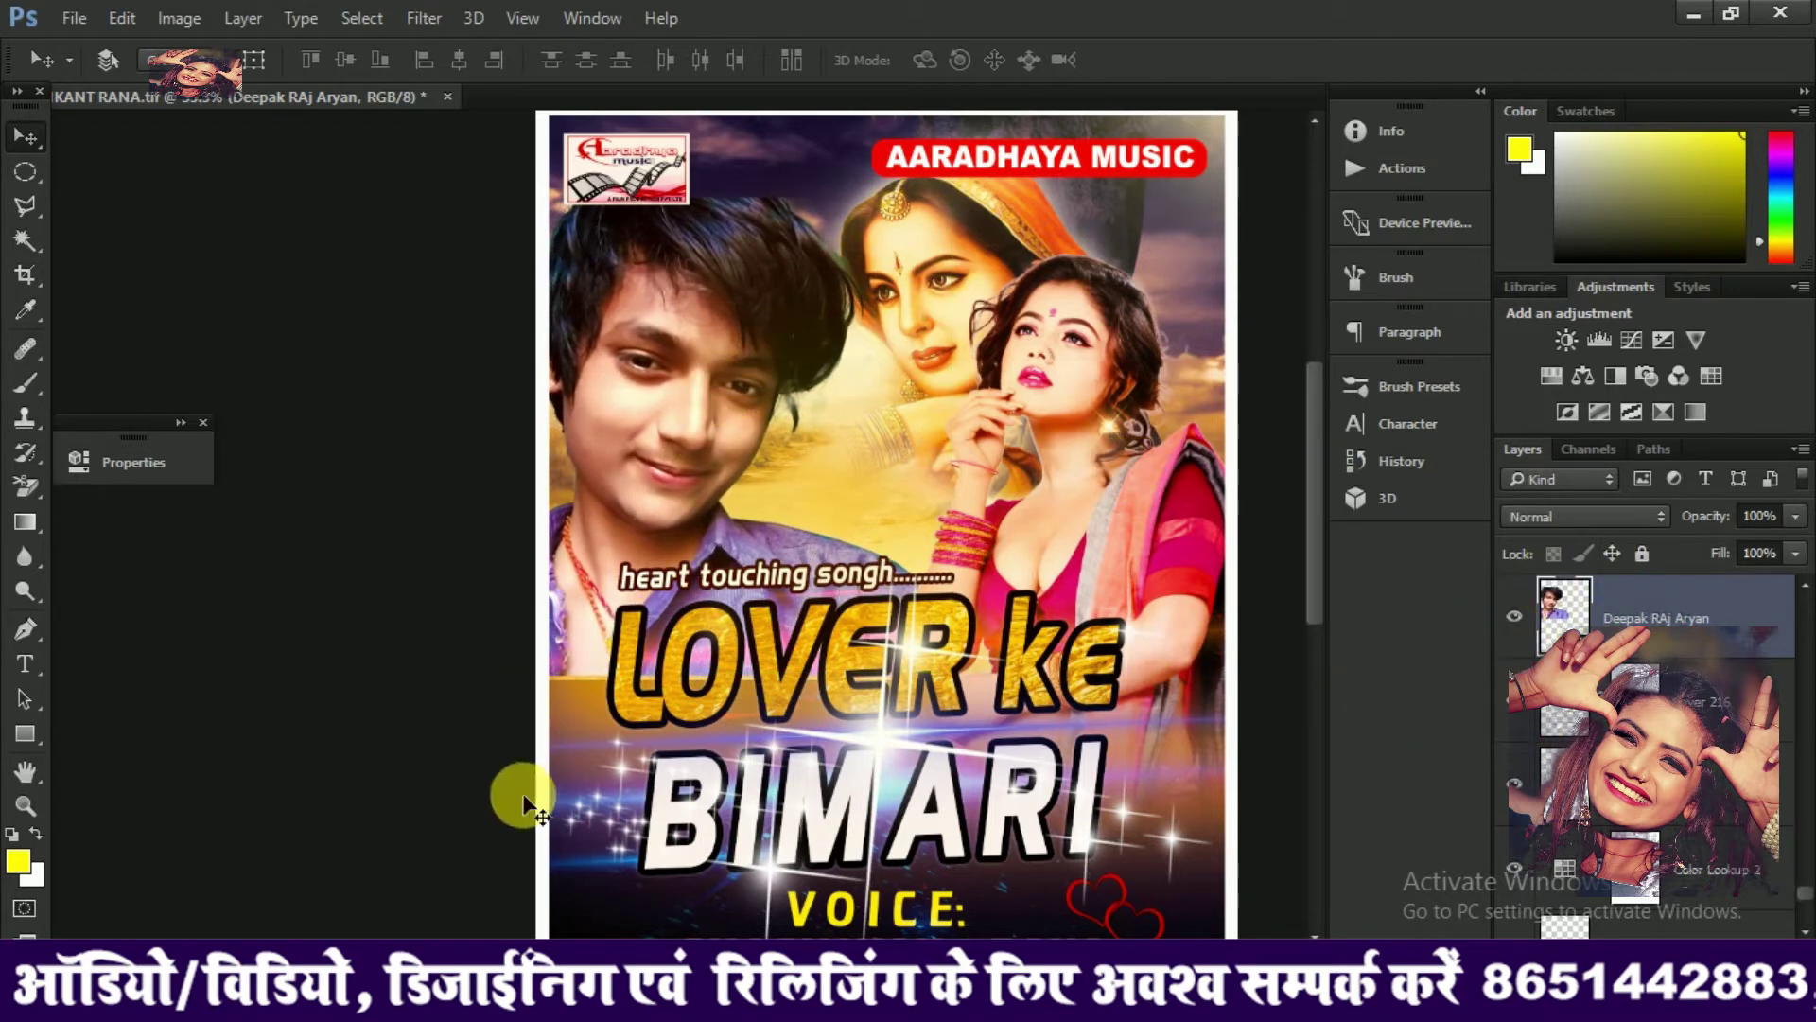
mouse_move(576, 666)
mouse_down()
mouse_move(665, 659)
mouse_move(457, 659)
mouse_up()
Erase the photo's lower edge with a 500 px Eraser brush to blend it into the background
key(e)
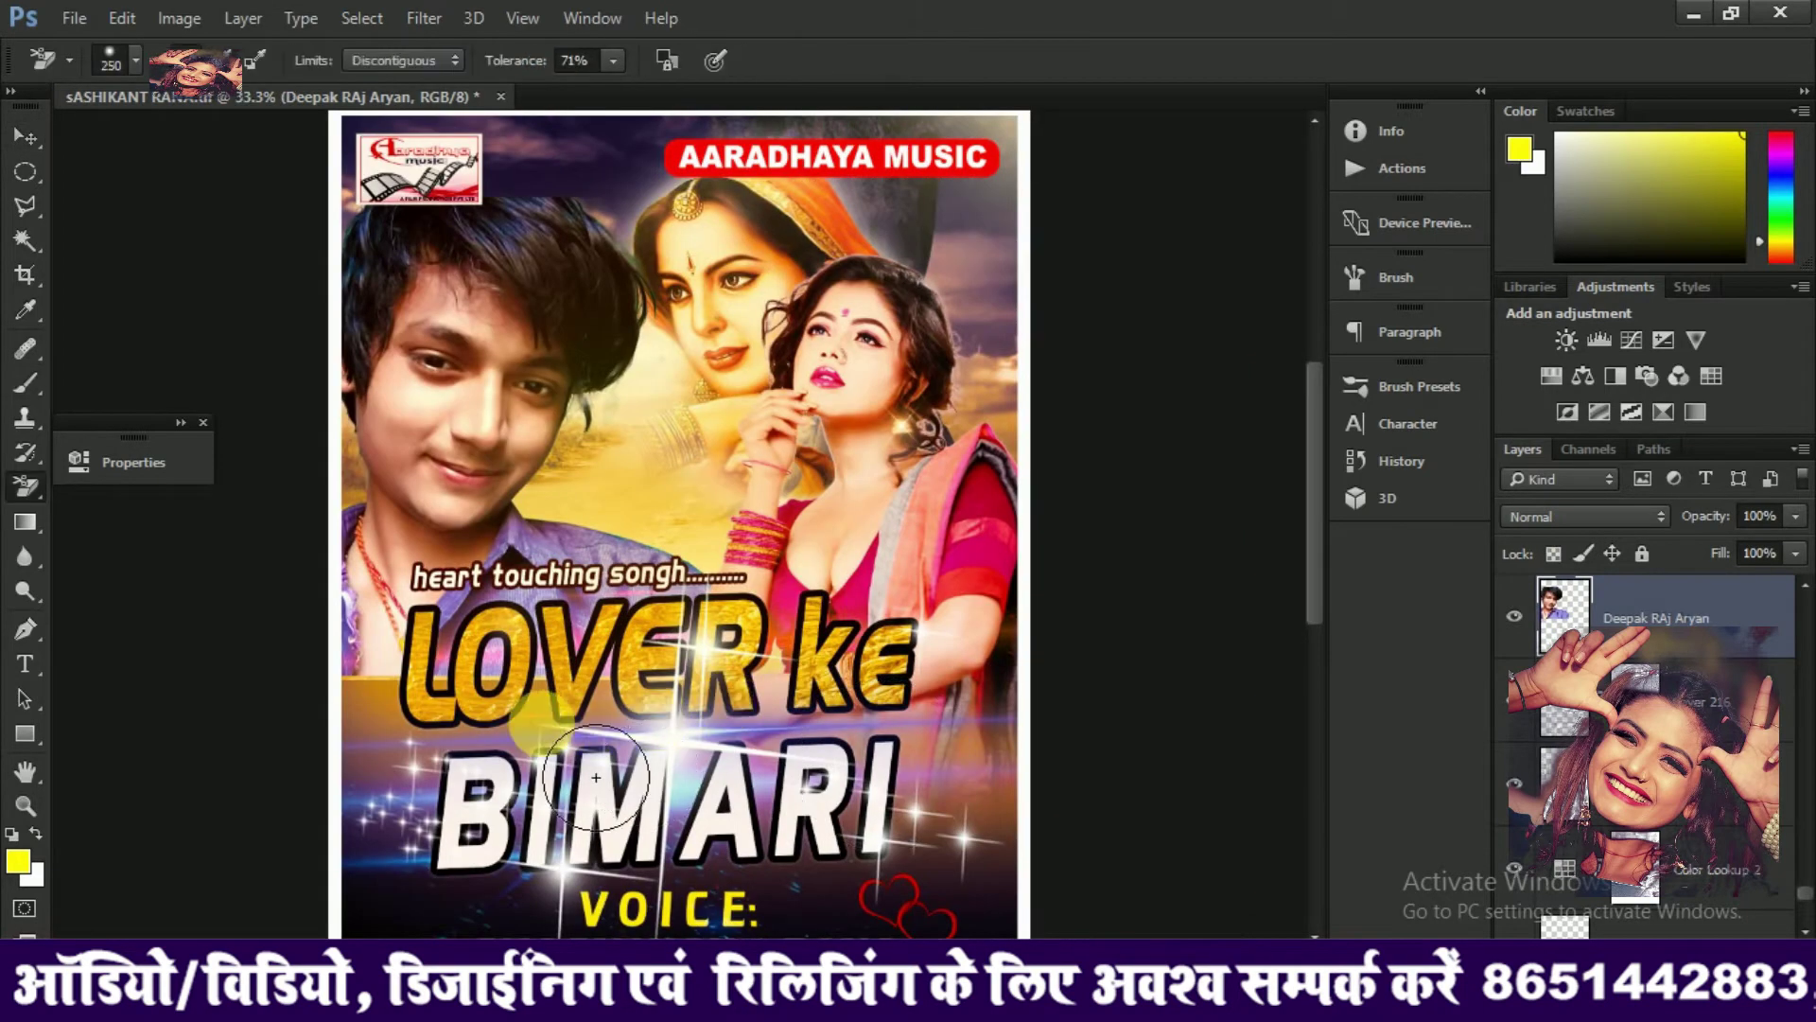
key(shift+e)
key(shift+e)
key(bracketright)
key(bracketright)
key(bracketright)
key(bracketright)
key(bracketright)
key(bracketright)
key(bracketright)
key(bracketright)
key(bracketright)
key(bracketright)
key(bracketright)
key(bracketright)
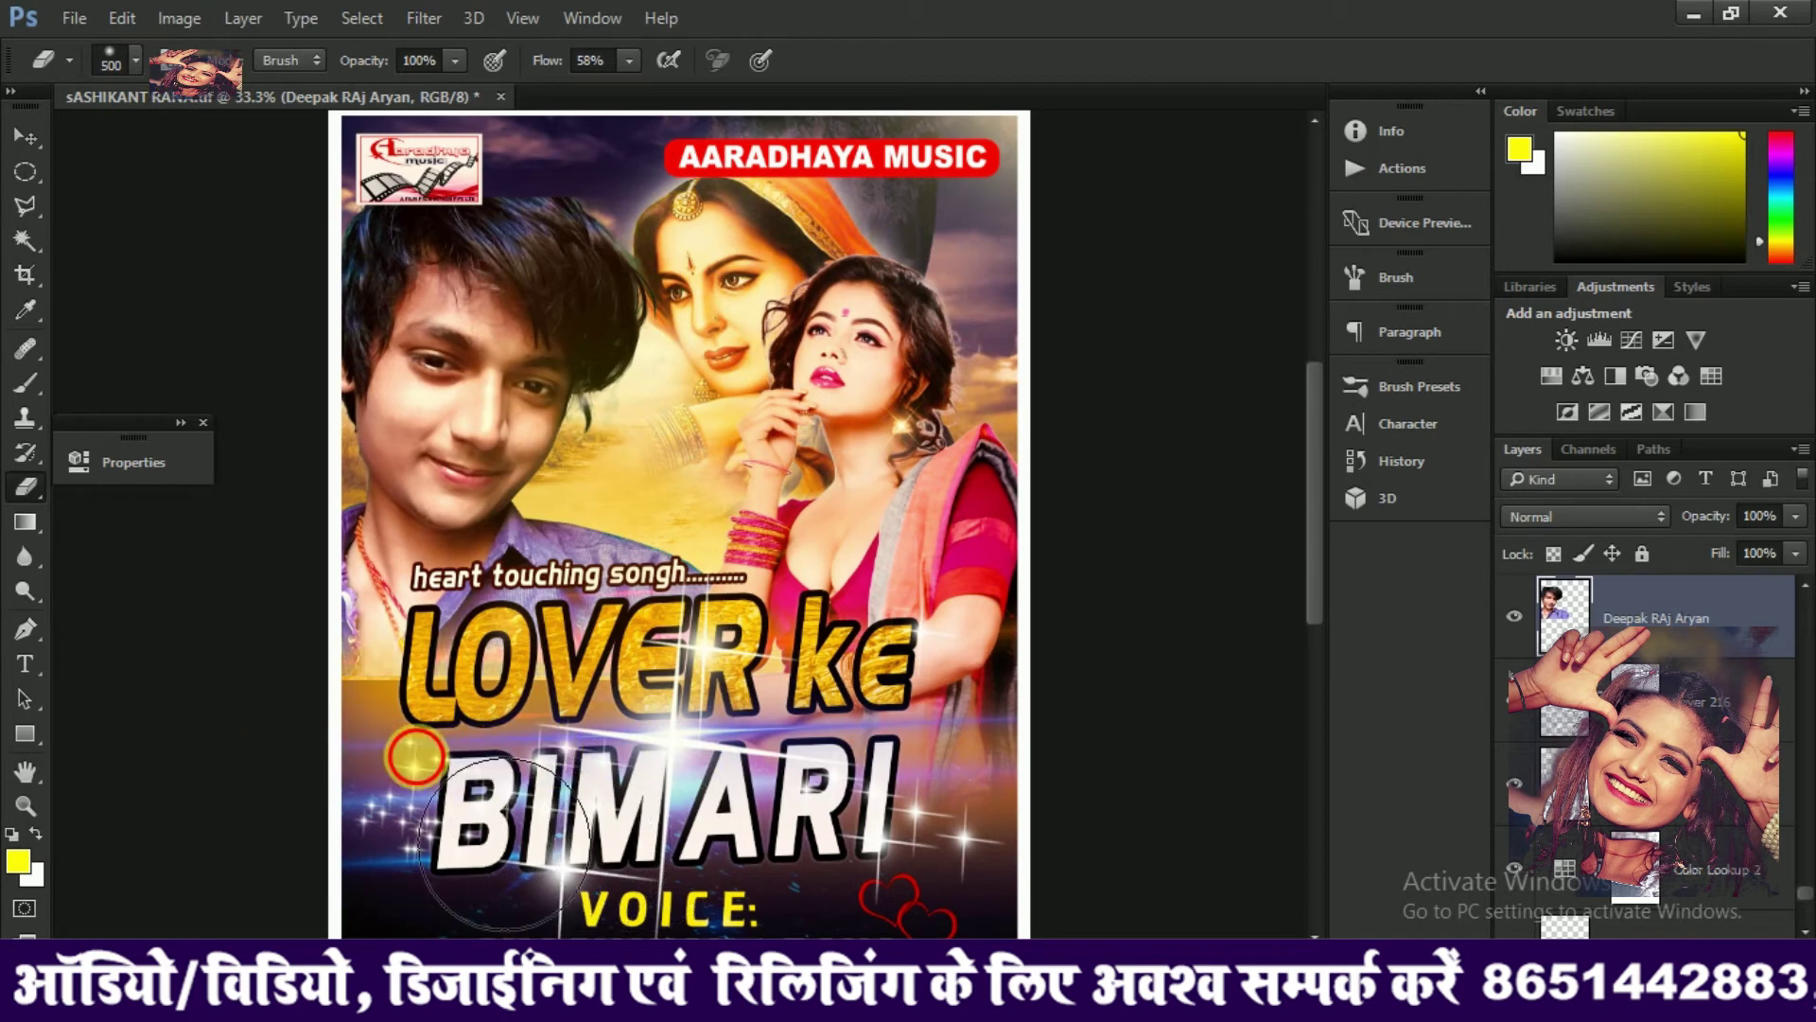
click(361, 756)
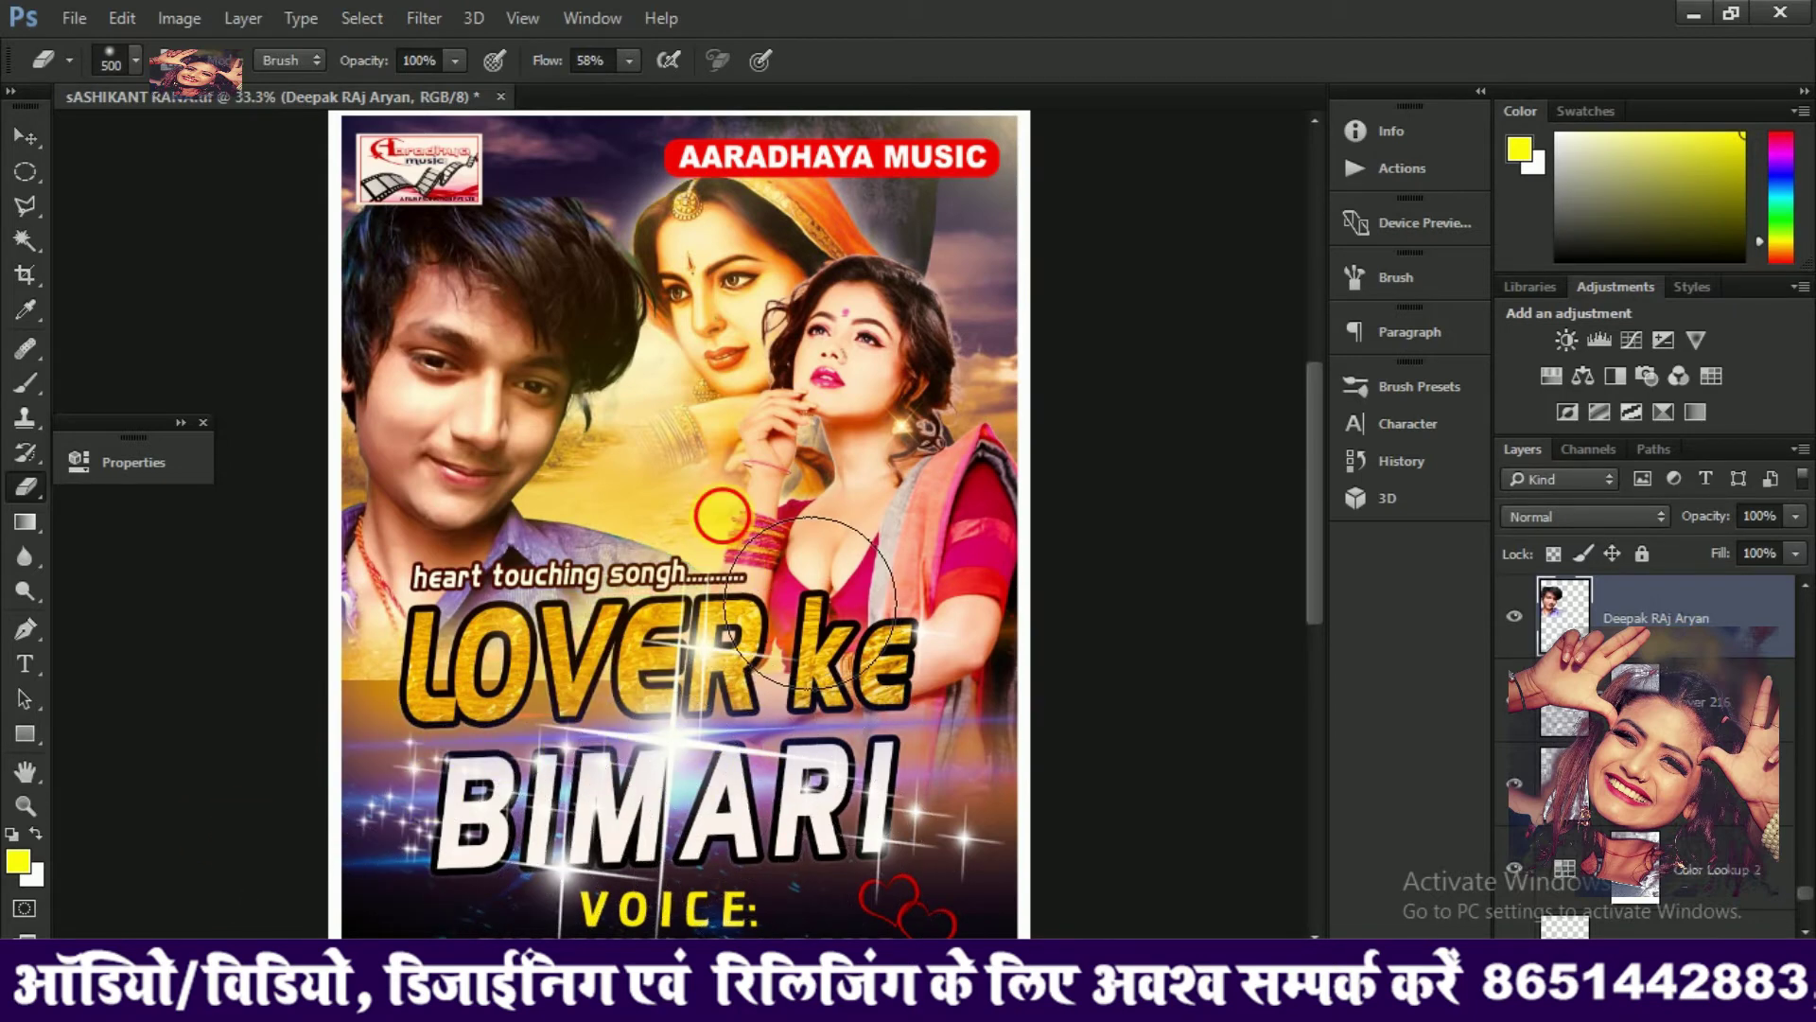
Shift Layer 215's mask slightly up and to the left
key(v)
ctrl+click(492, 656)
drag(489, 350, 484, 263)
Select the new singer's photo layer and move the photo upward, committing the transform
right_click(482, 263)
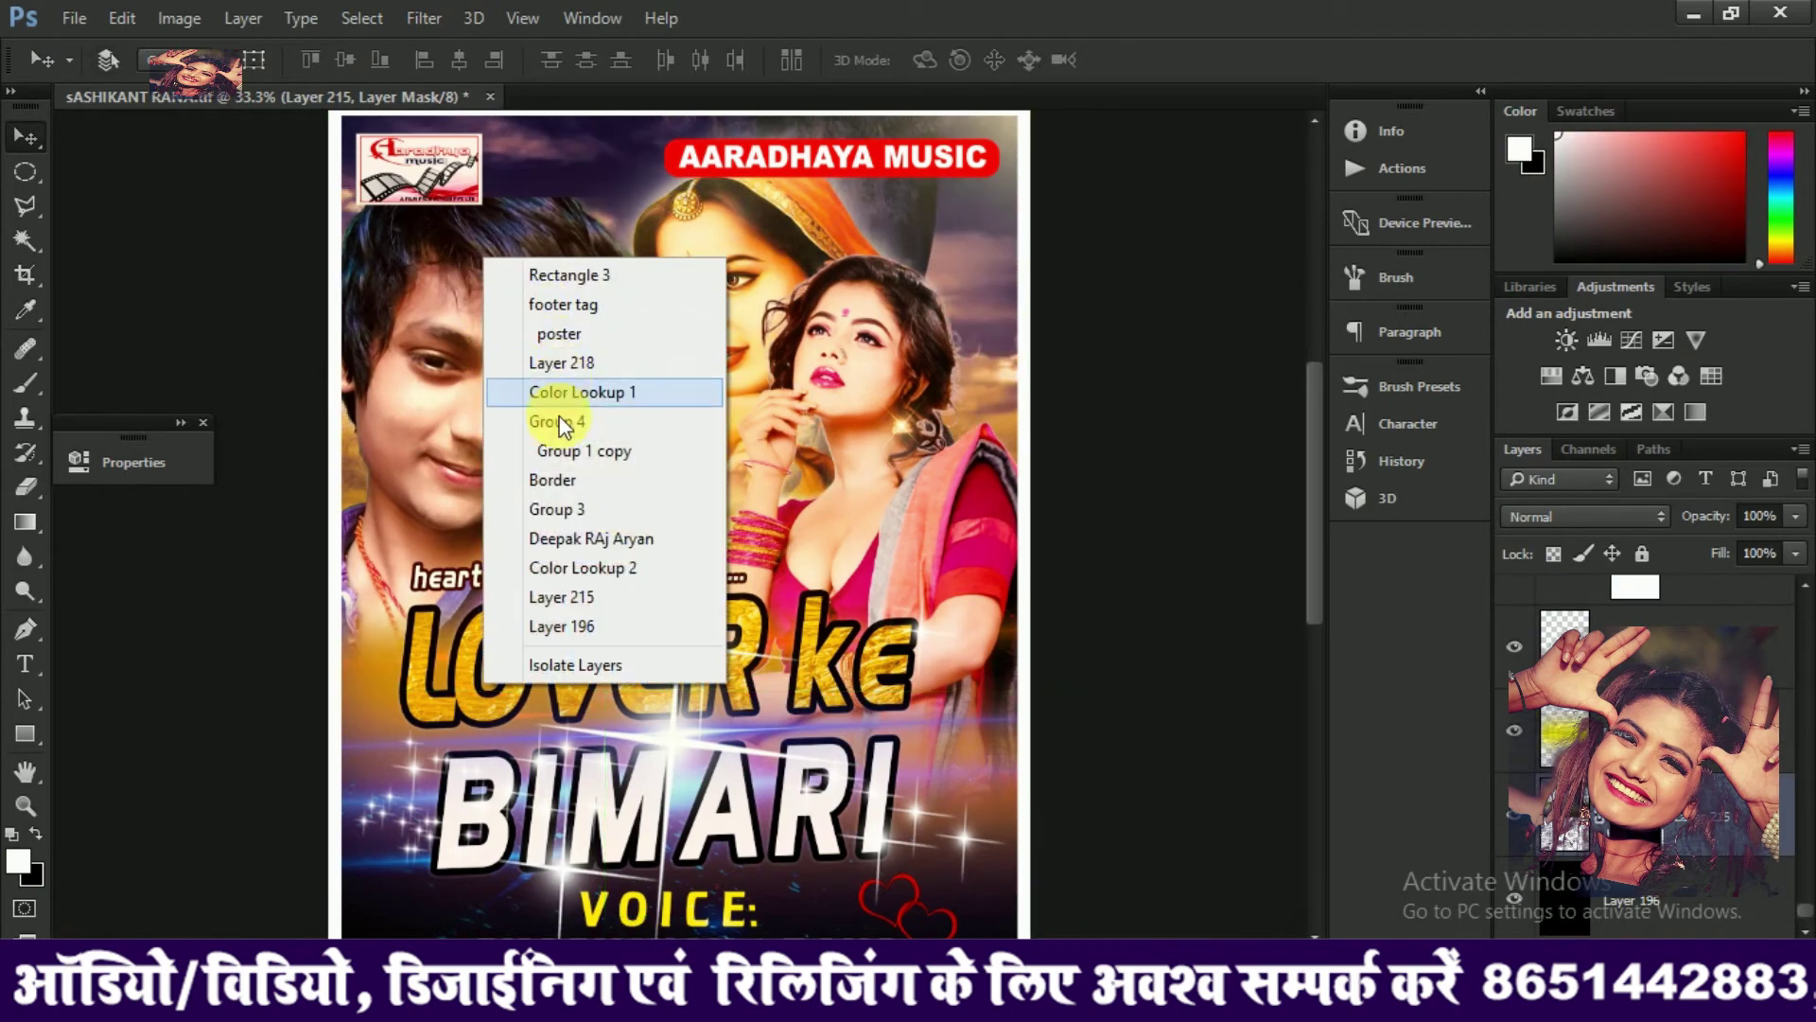
click(566, 535)
click(482, 462)
drag(482, 462, 462, 361)
key(ctrl+t)
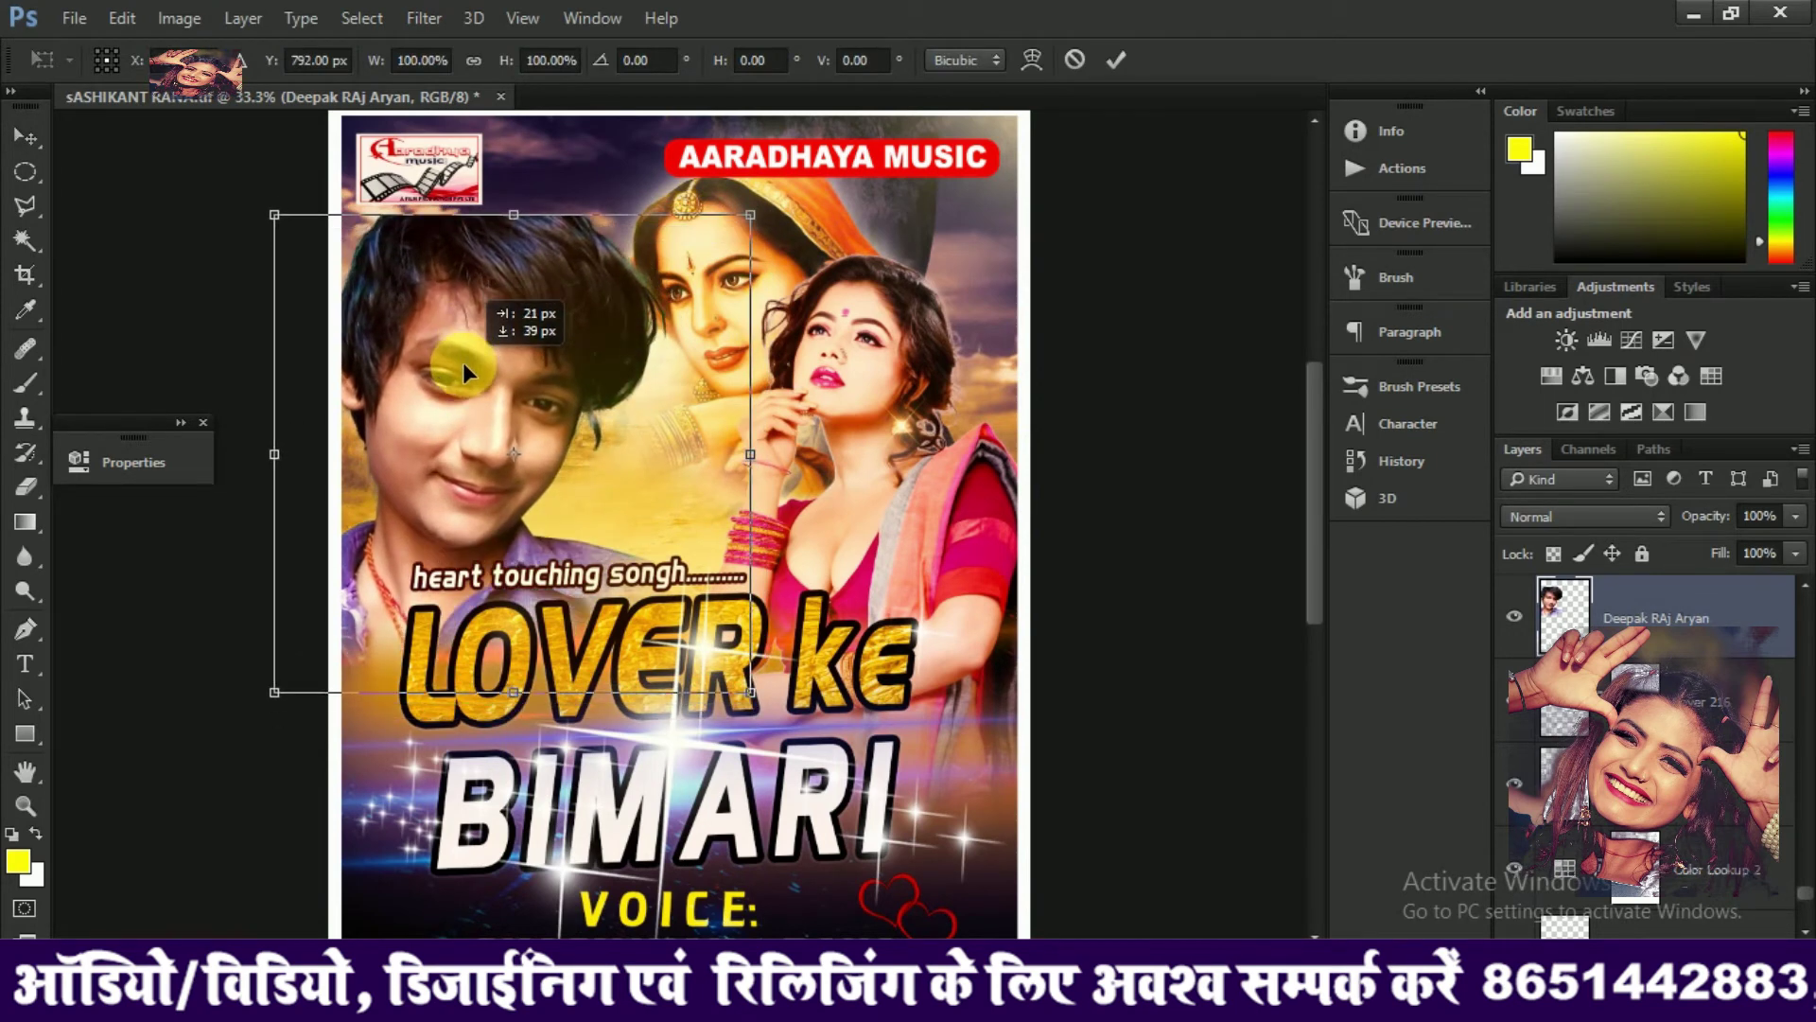
key(Return)
Soften the hair's hard top edge with the Eraser, shrink it to 250 px, and nudge the photo up slightly
key(e)
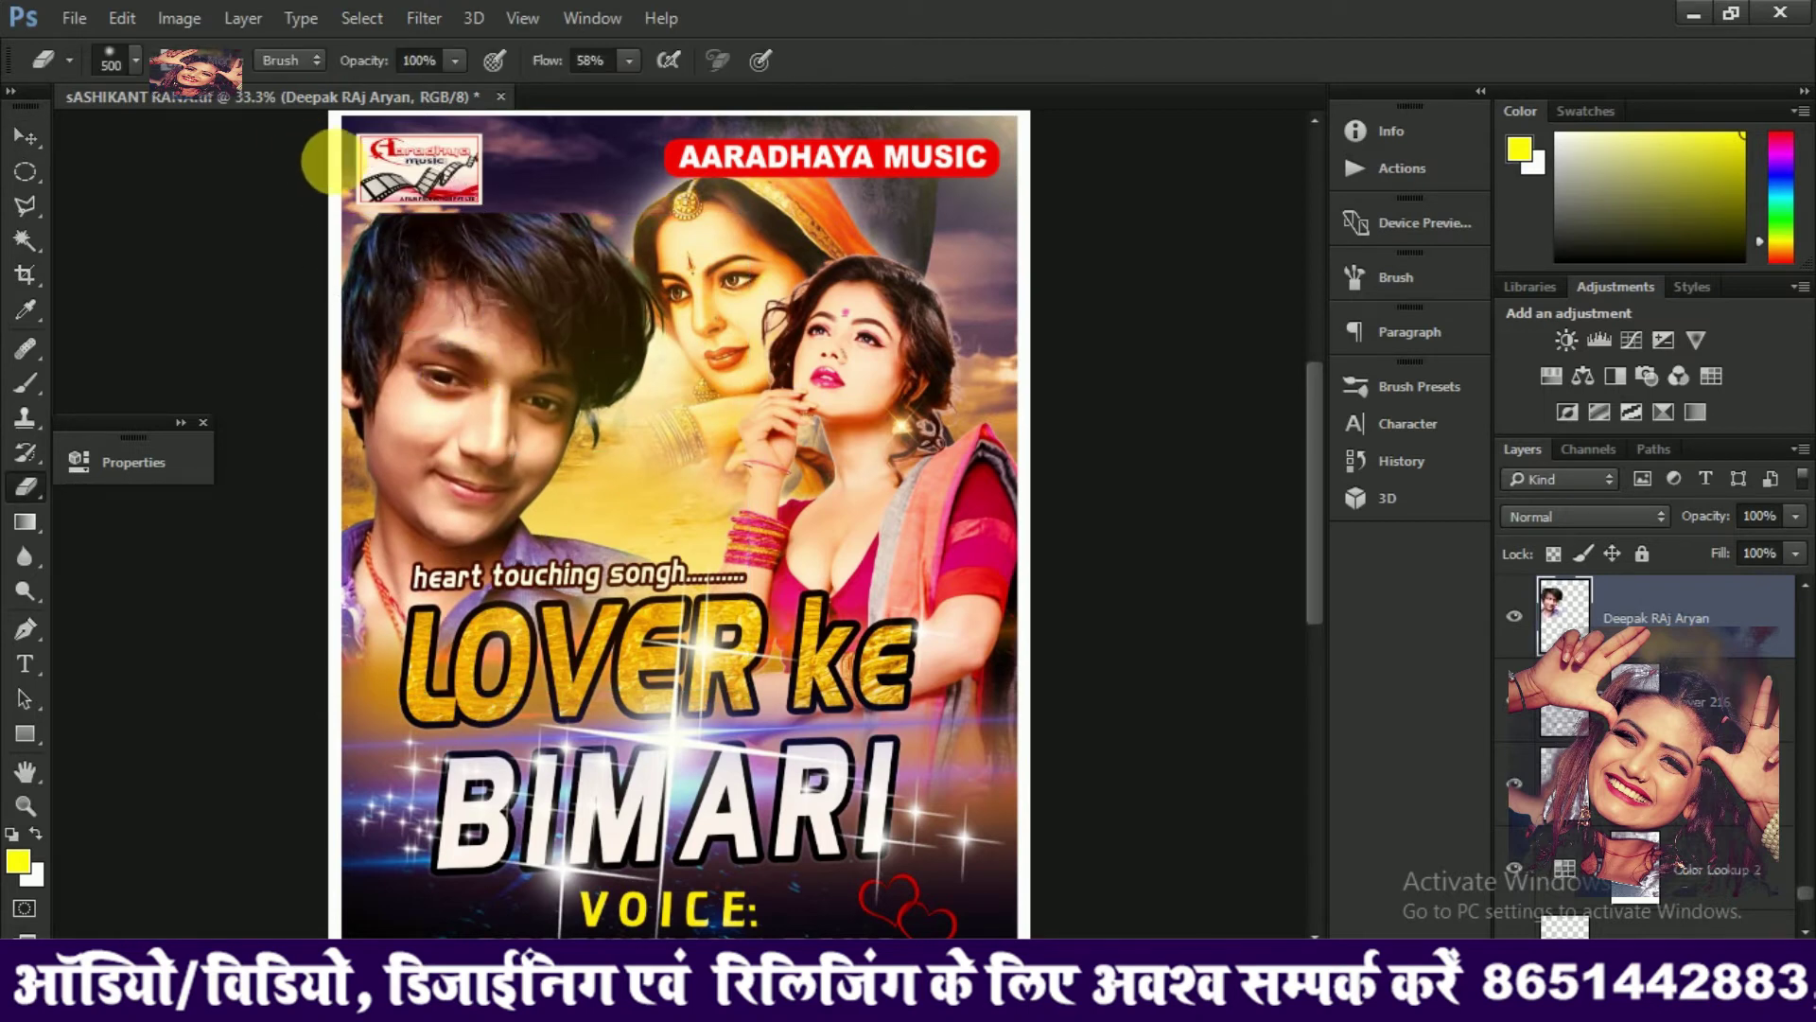
mouse_move(511, 246)
mouse_down()
mouse_move(416, 204)
mouse_move(601, 239)
mouse_move(568, 199)
mouse_move(544, 227)
mouse_move(388, 217)
mouse_move(376, 244)
mouse_move(333, 203)
mouse_up()
key(bracketleft)
key(bracketleft)
key(bracketleft)
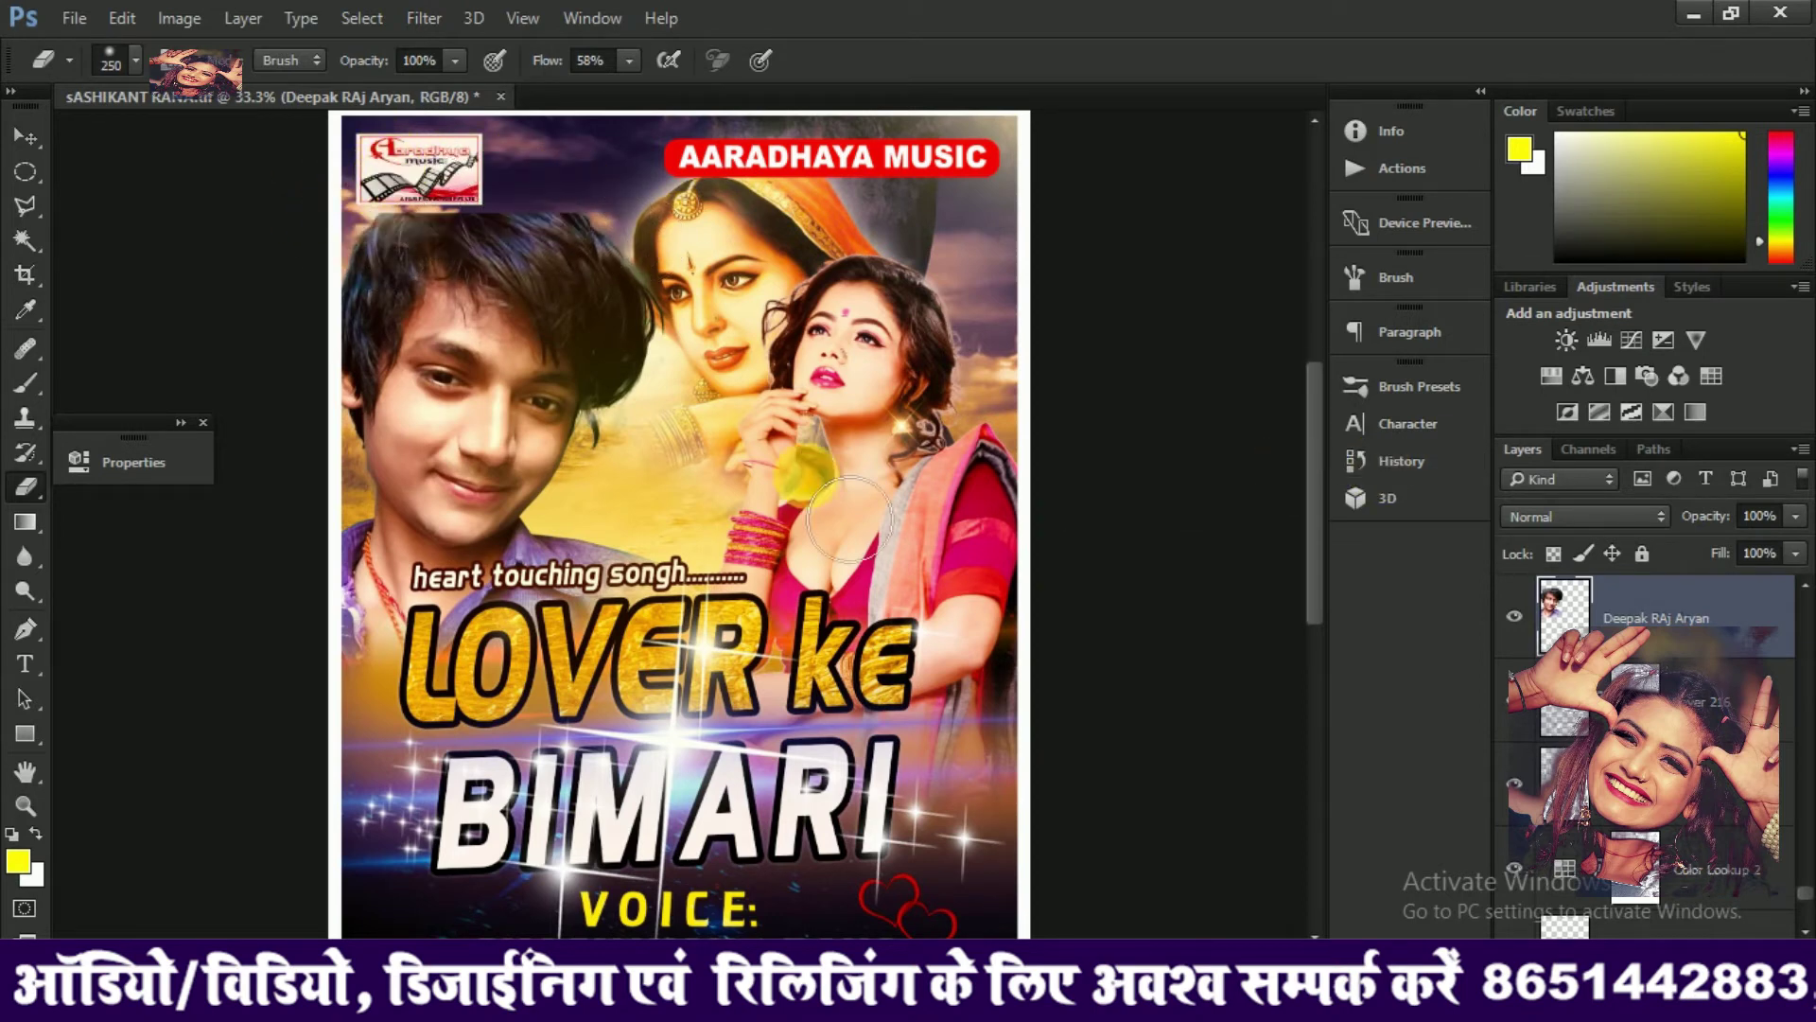
key(v)
drag(532, 356, 528, 345)
drag(526, 345, 521, 344)
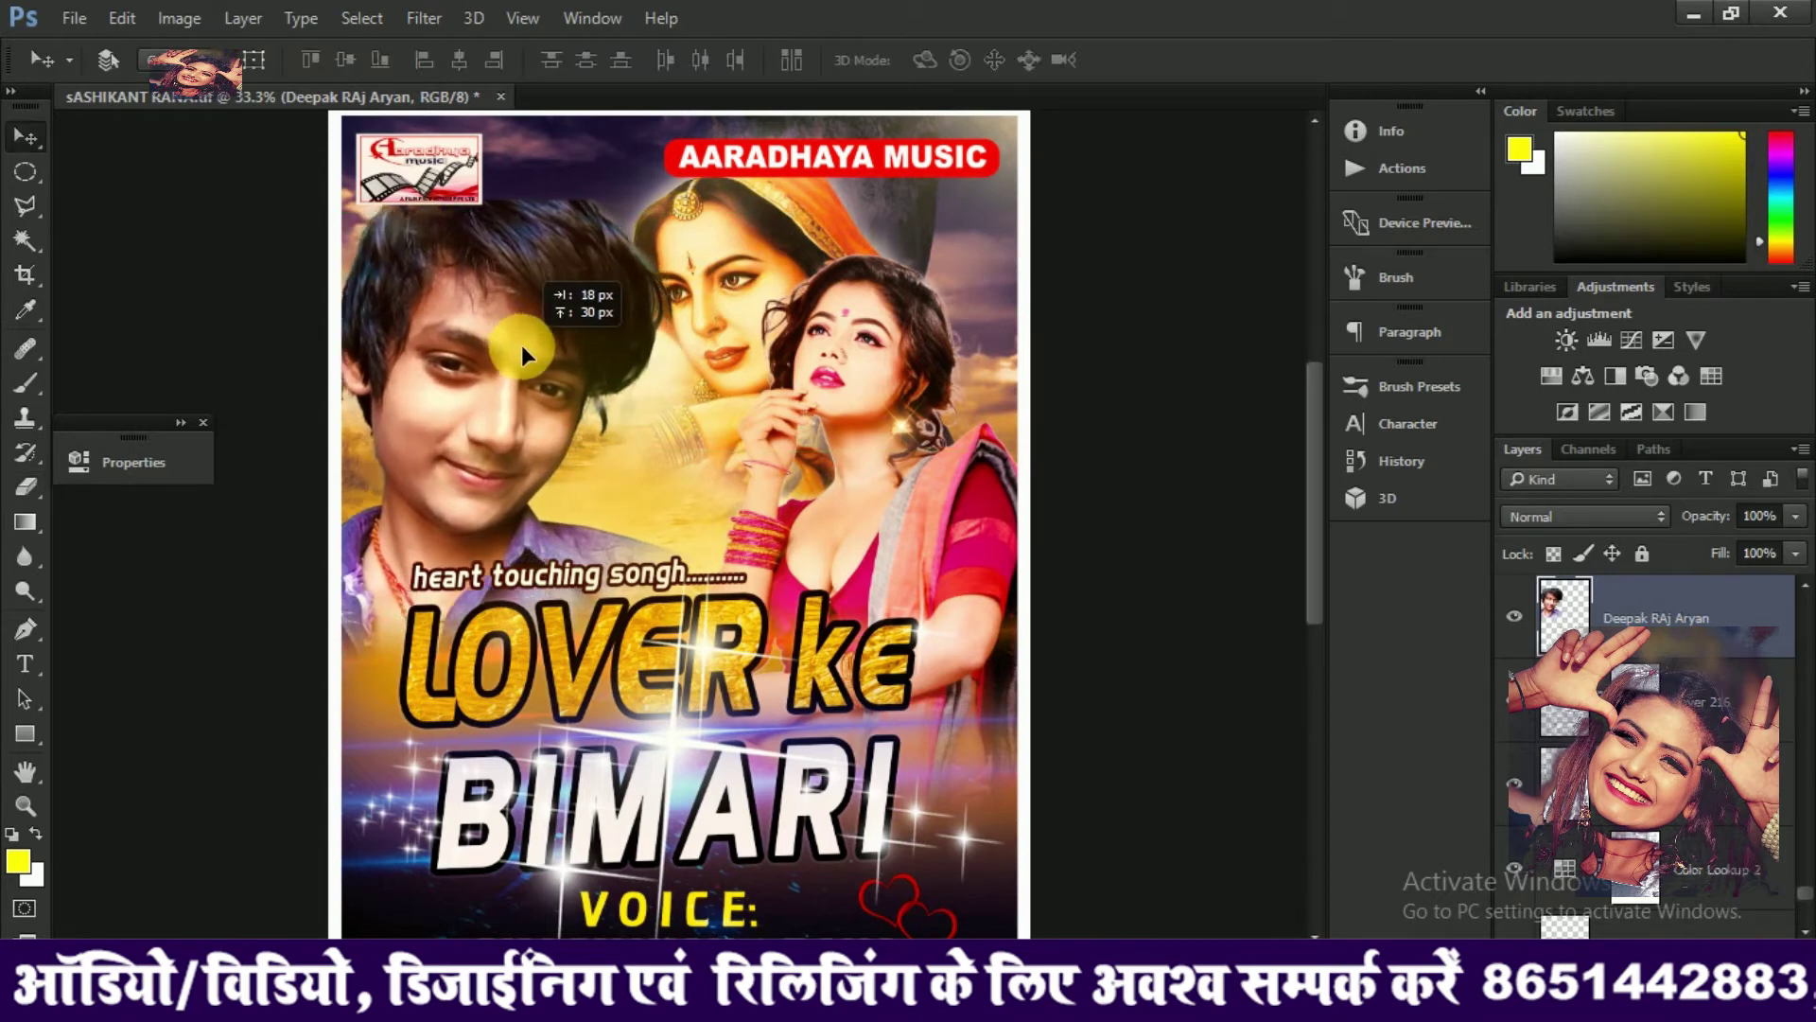
Shift the girl's photo, Layer 213, about 20 px to the right
right_click(867, 303)
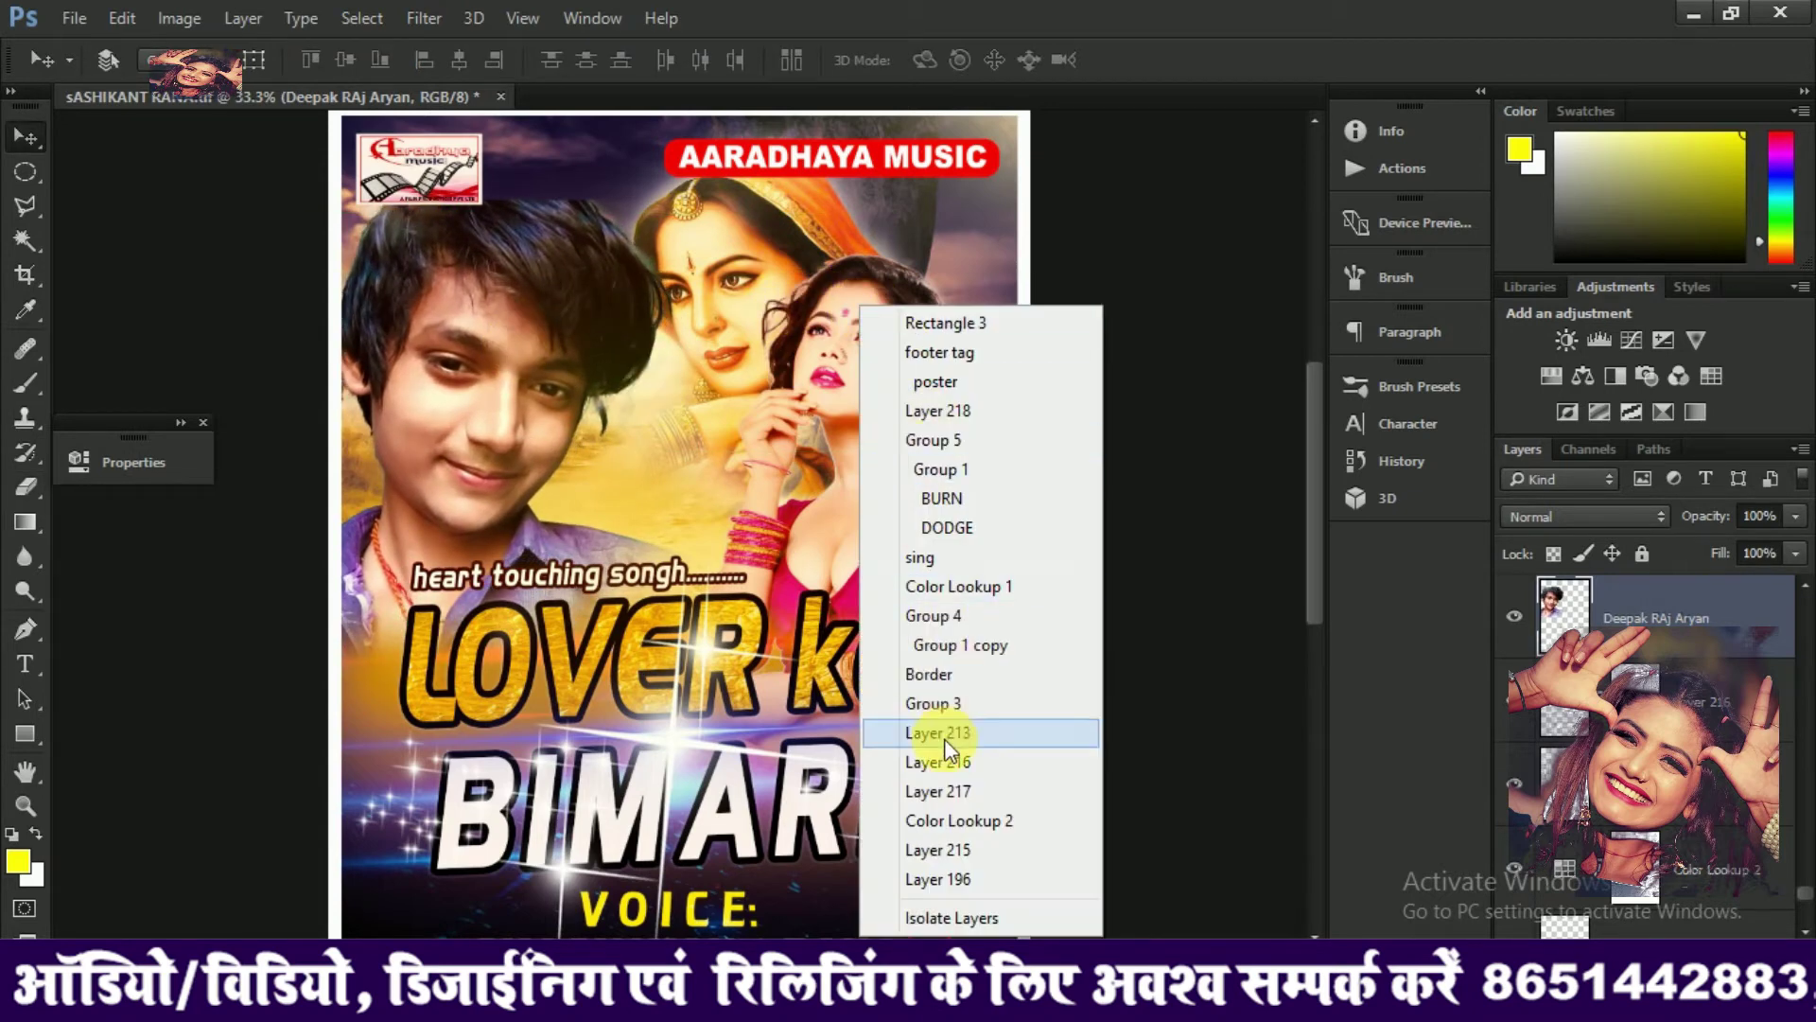
click(932, 732)
drag(855, 515, 876, 510)
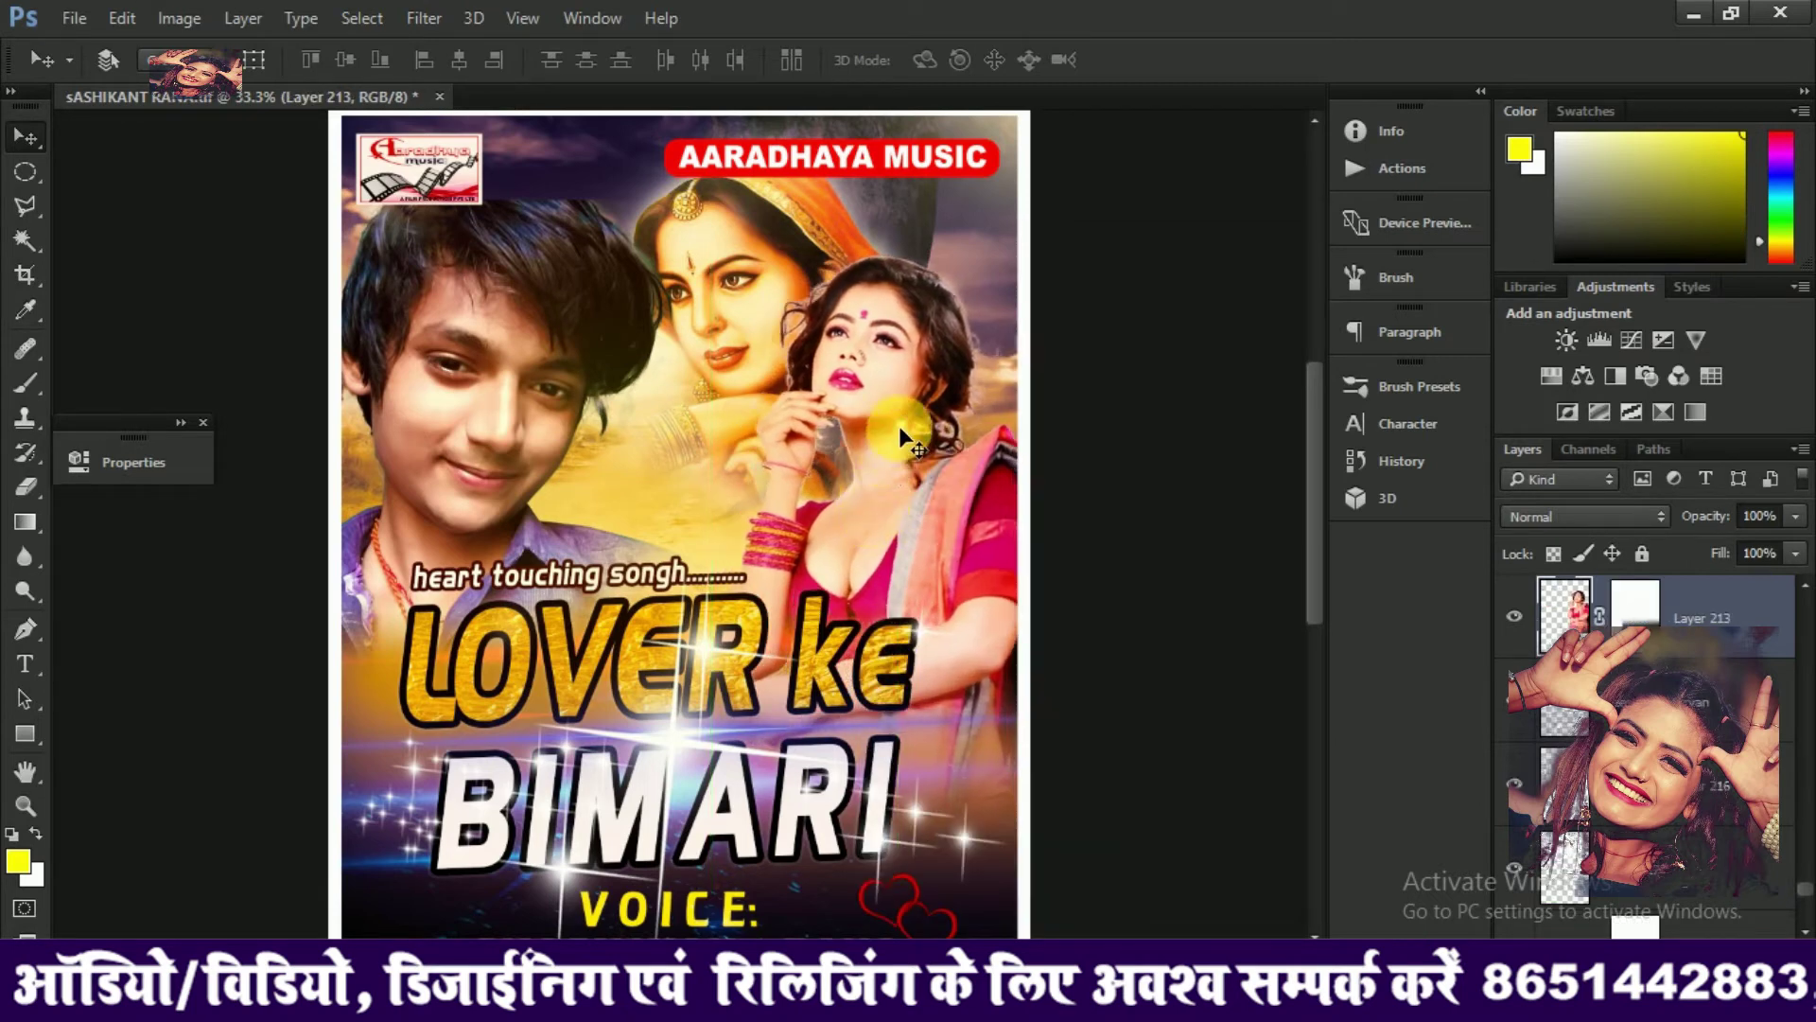
Nudge the yellow glow layers, Layer 218 and sing, up and to the left
right_click(899, 425)
click(994, 409)
mouse_move(949, 448)
mouse_down()
mouse_move(970, 458)
mouse_move(931, 440)
mouse_up()
right_click(904, 422)
click(969, 616)
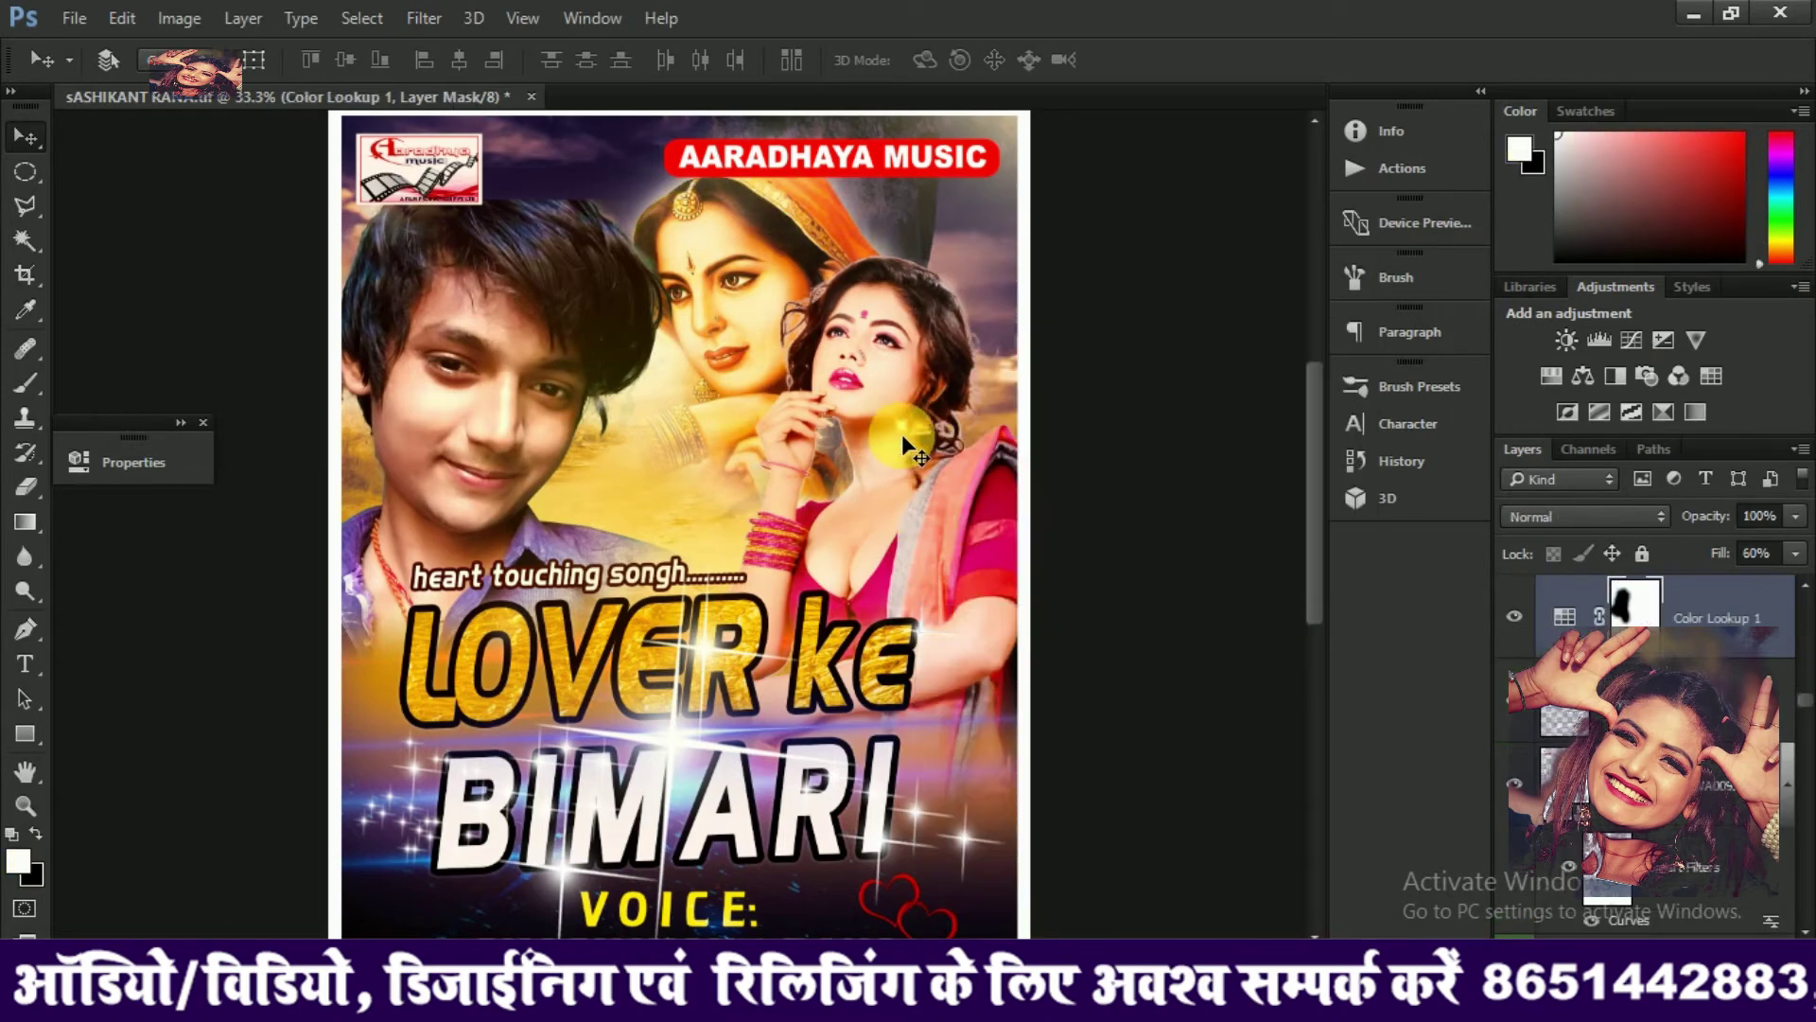
right_click(903, 432)
click(982, 565)
drag(927, 447, 911, 415)
right_click(901, 424)
click(991, 583)
Move Layer 216 slightly and pan down to bring the voice credits into view
right_click(737, 258)
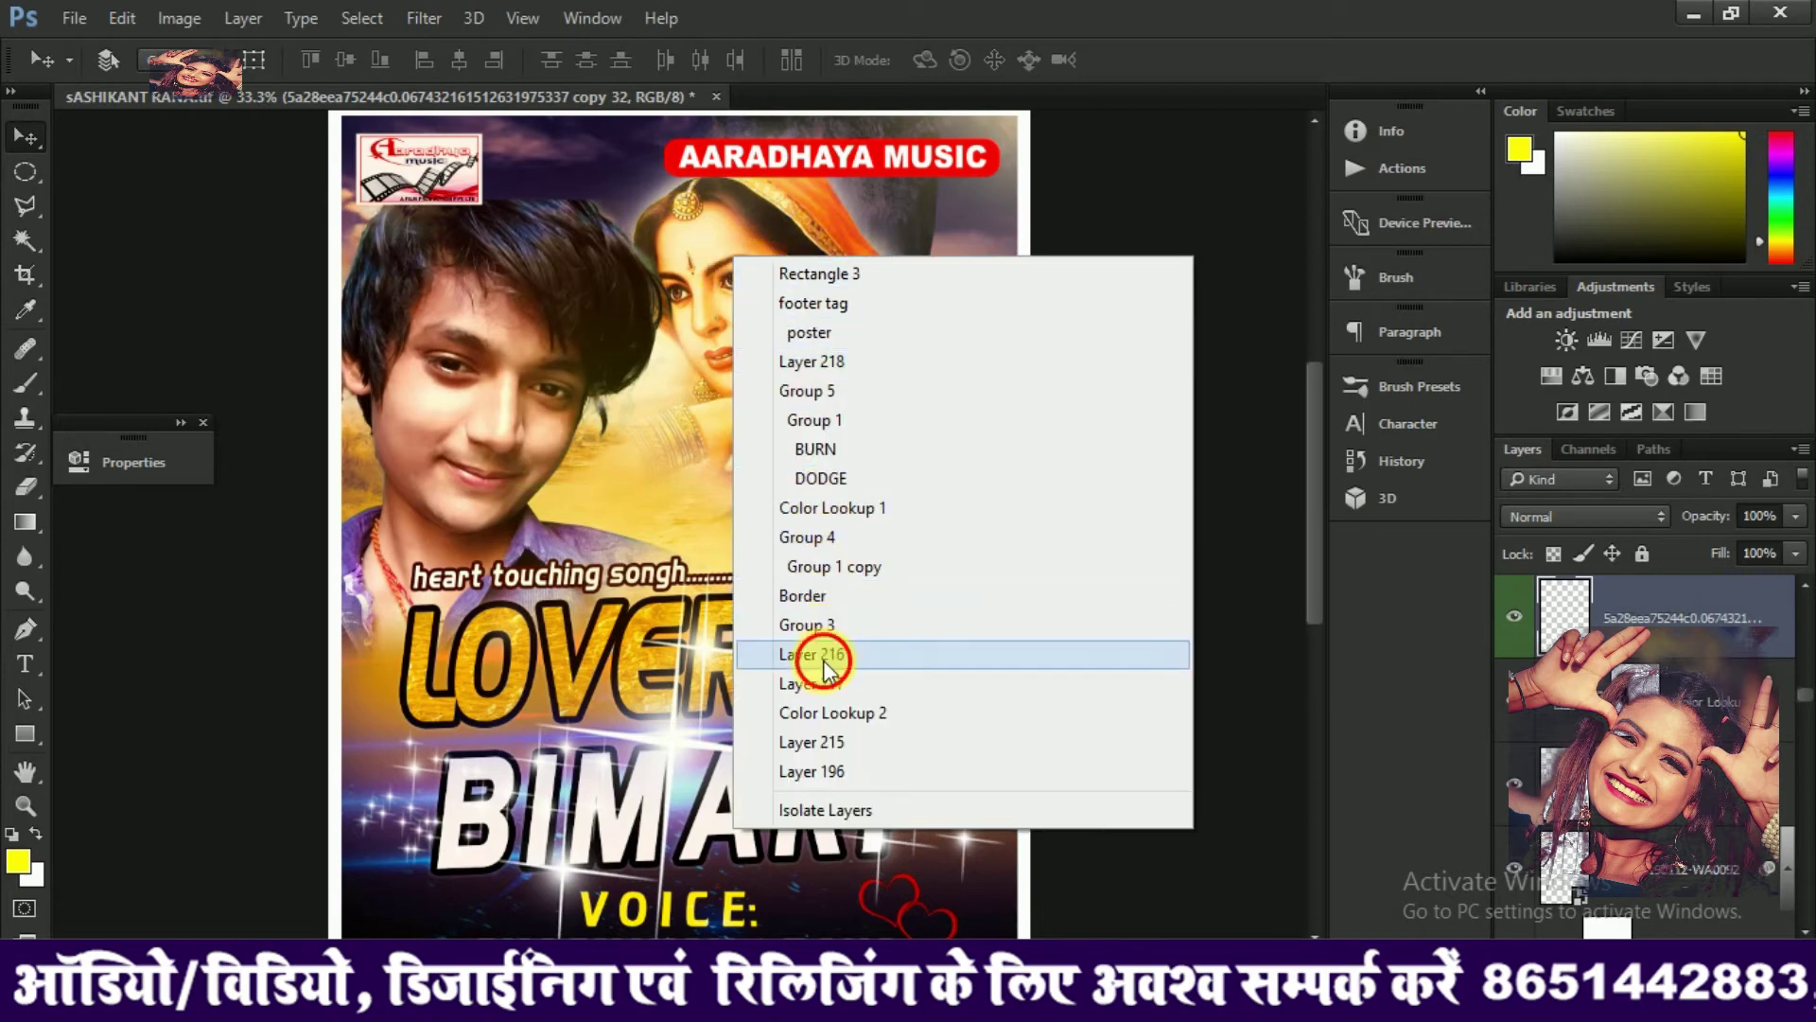
click(823, 660)
drag(751, 295, 736, 333)
drag(797, 558, 728, 232)
Replace the VOICE credit name with the new singer's name in capitals, then zoom out to the whole poster
key(t)
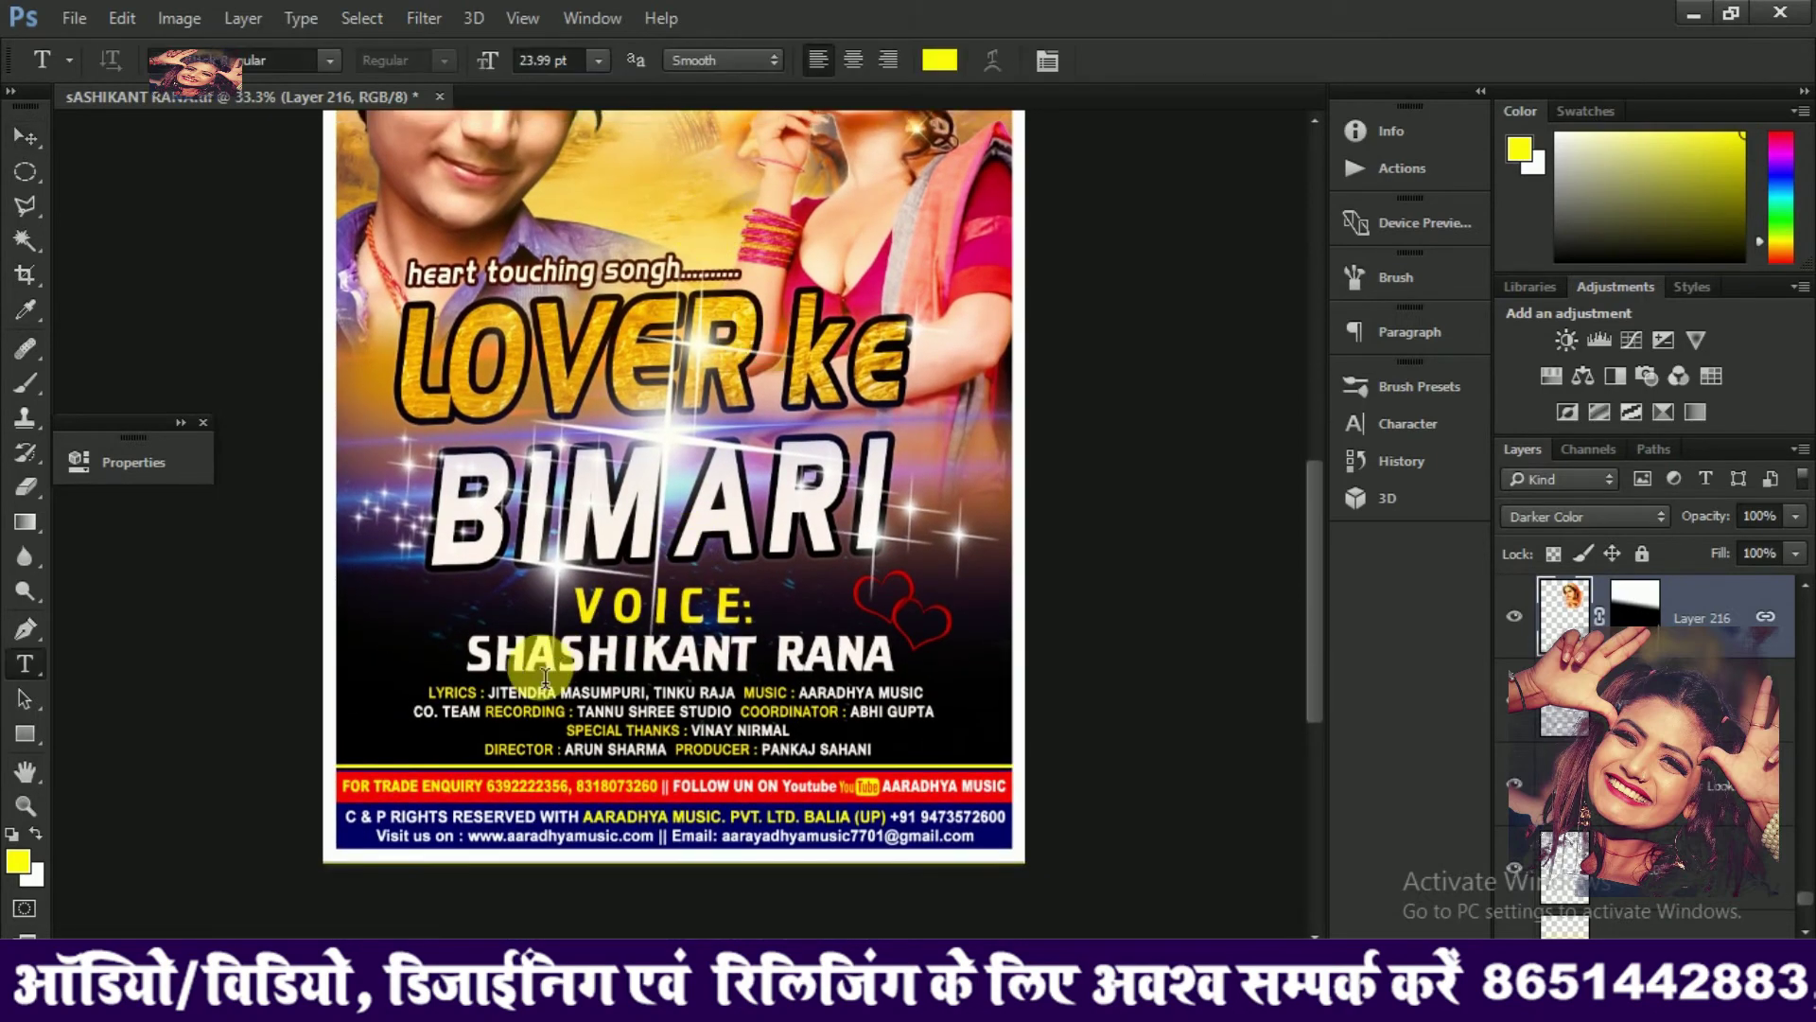
click(477, 667)
drag(478, 667, 1390, 664)
text(dee)
key(BackSpace)
key(BackSpace)
key(BackSpace)
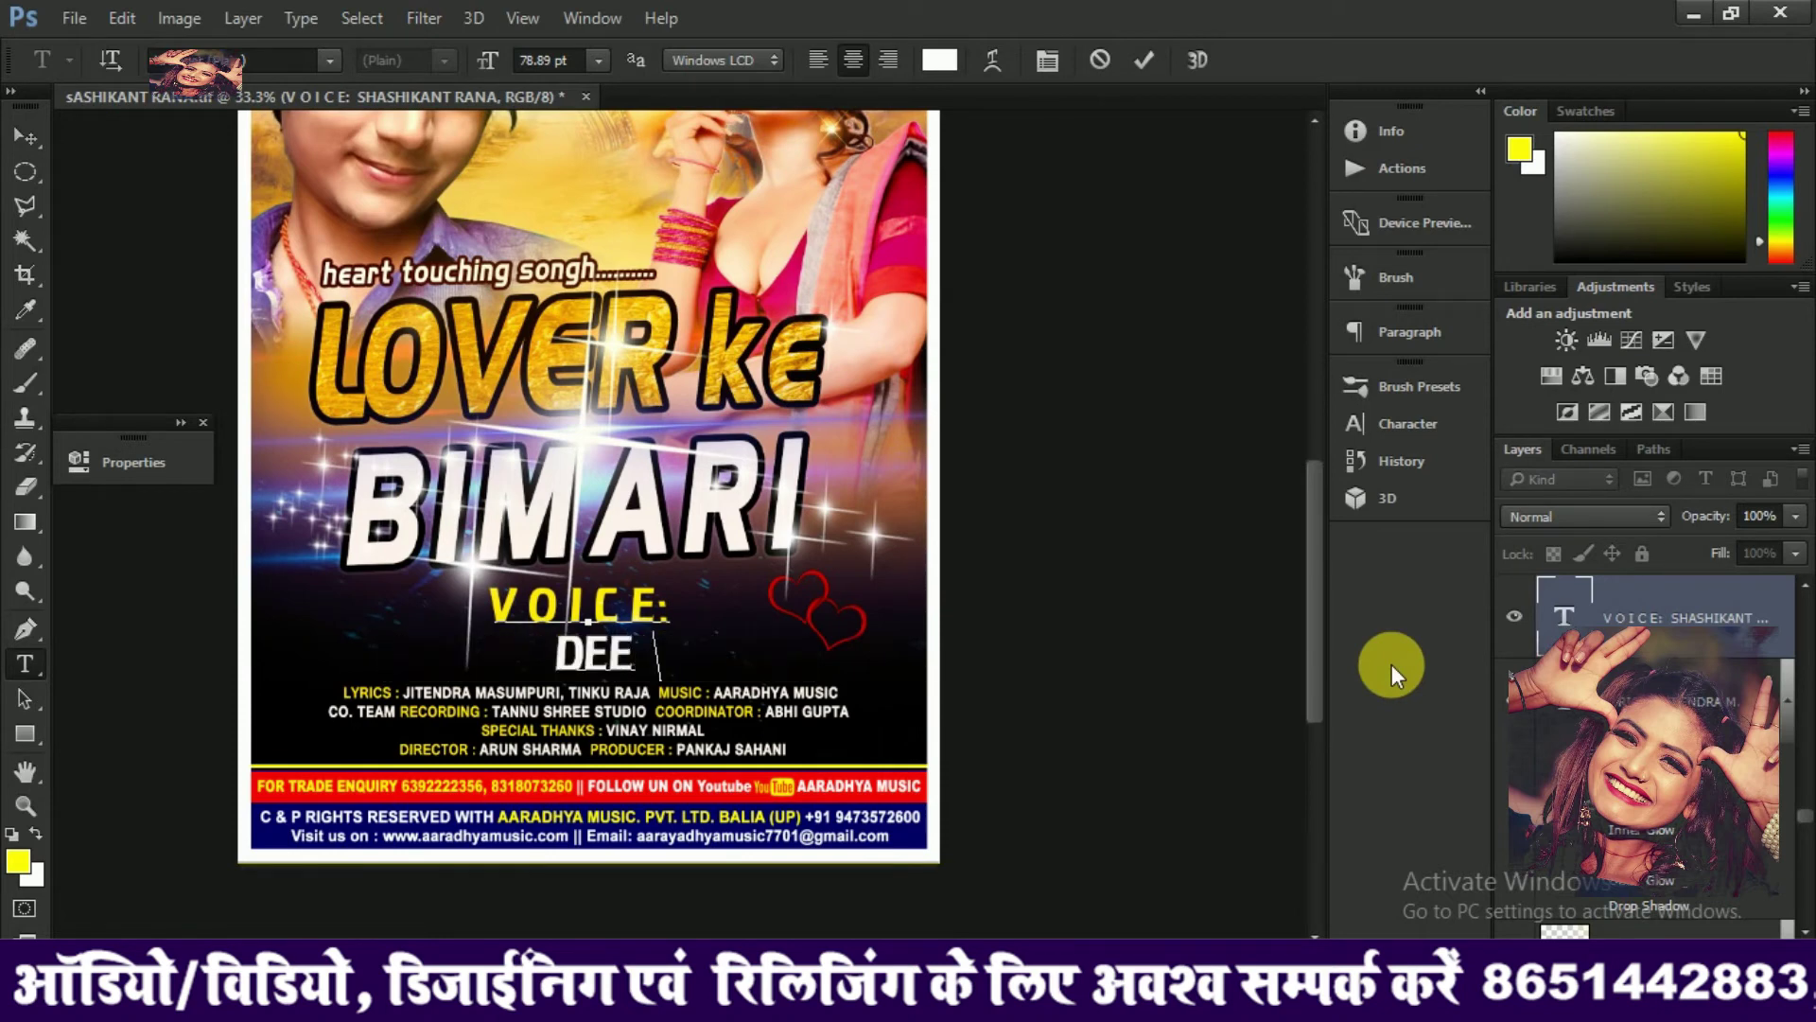
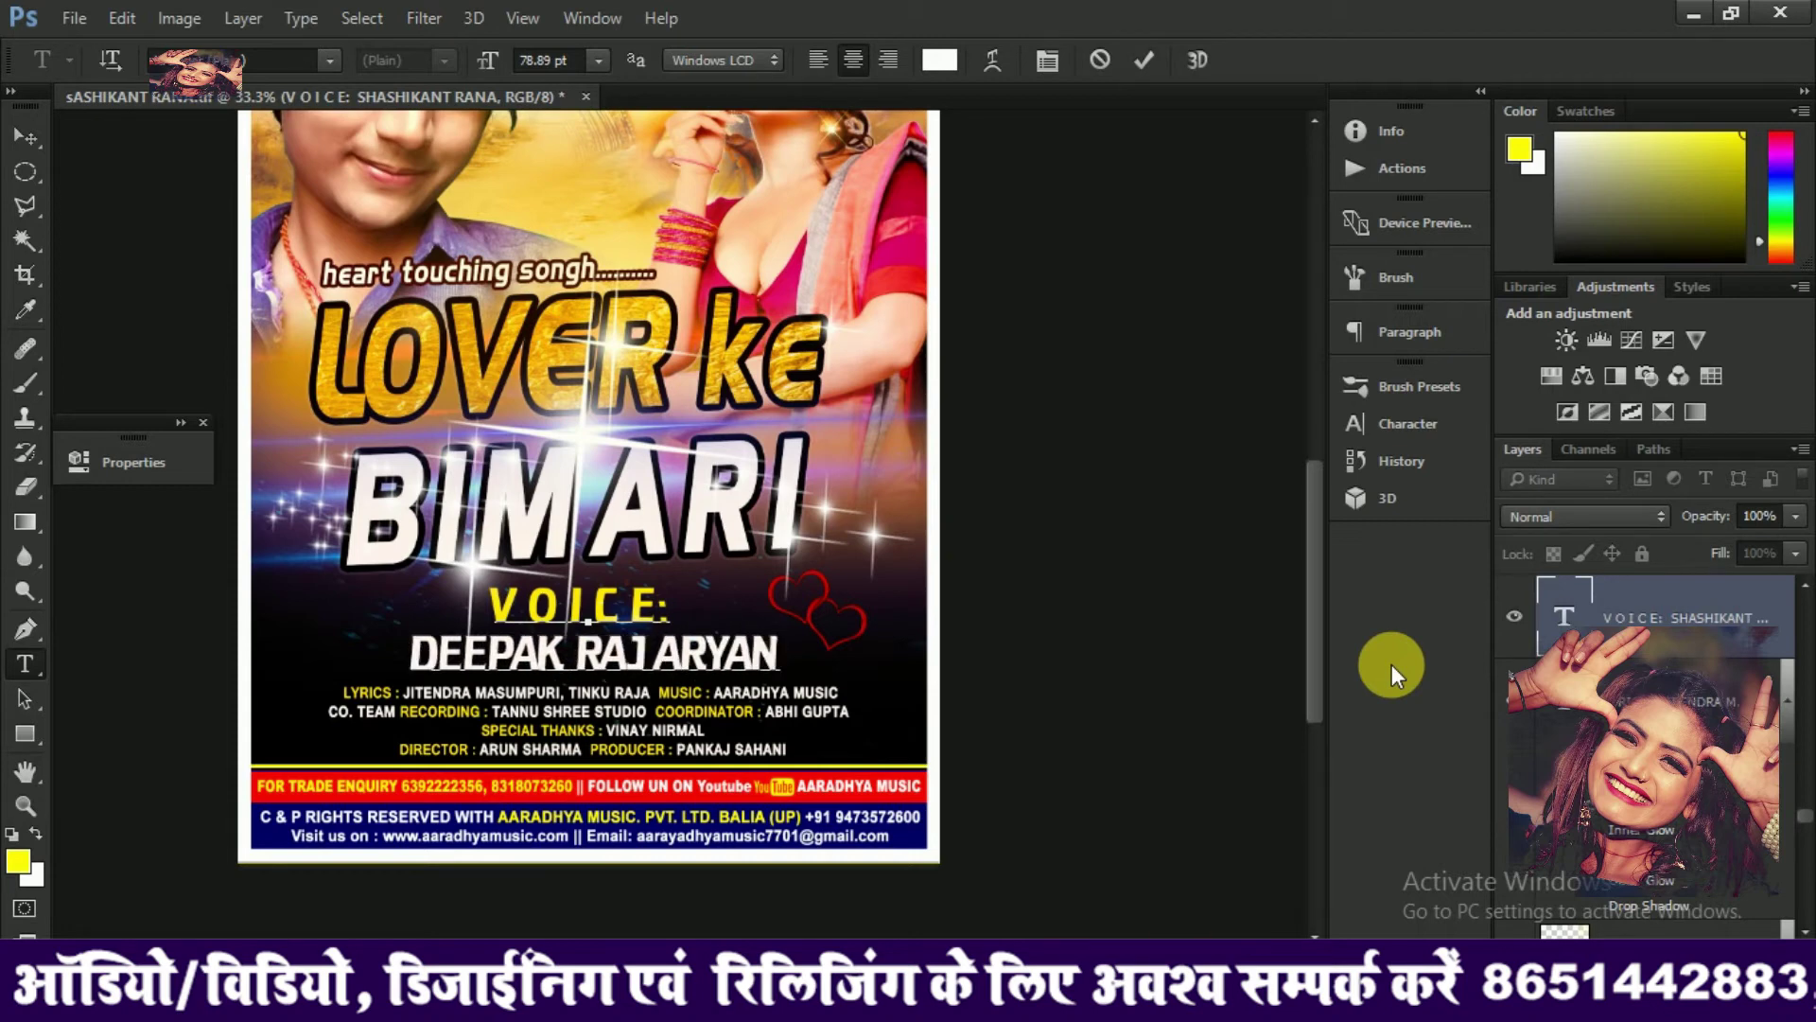
click(25, 134)
key(ctrl+minus)
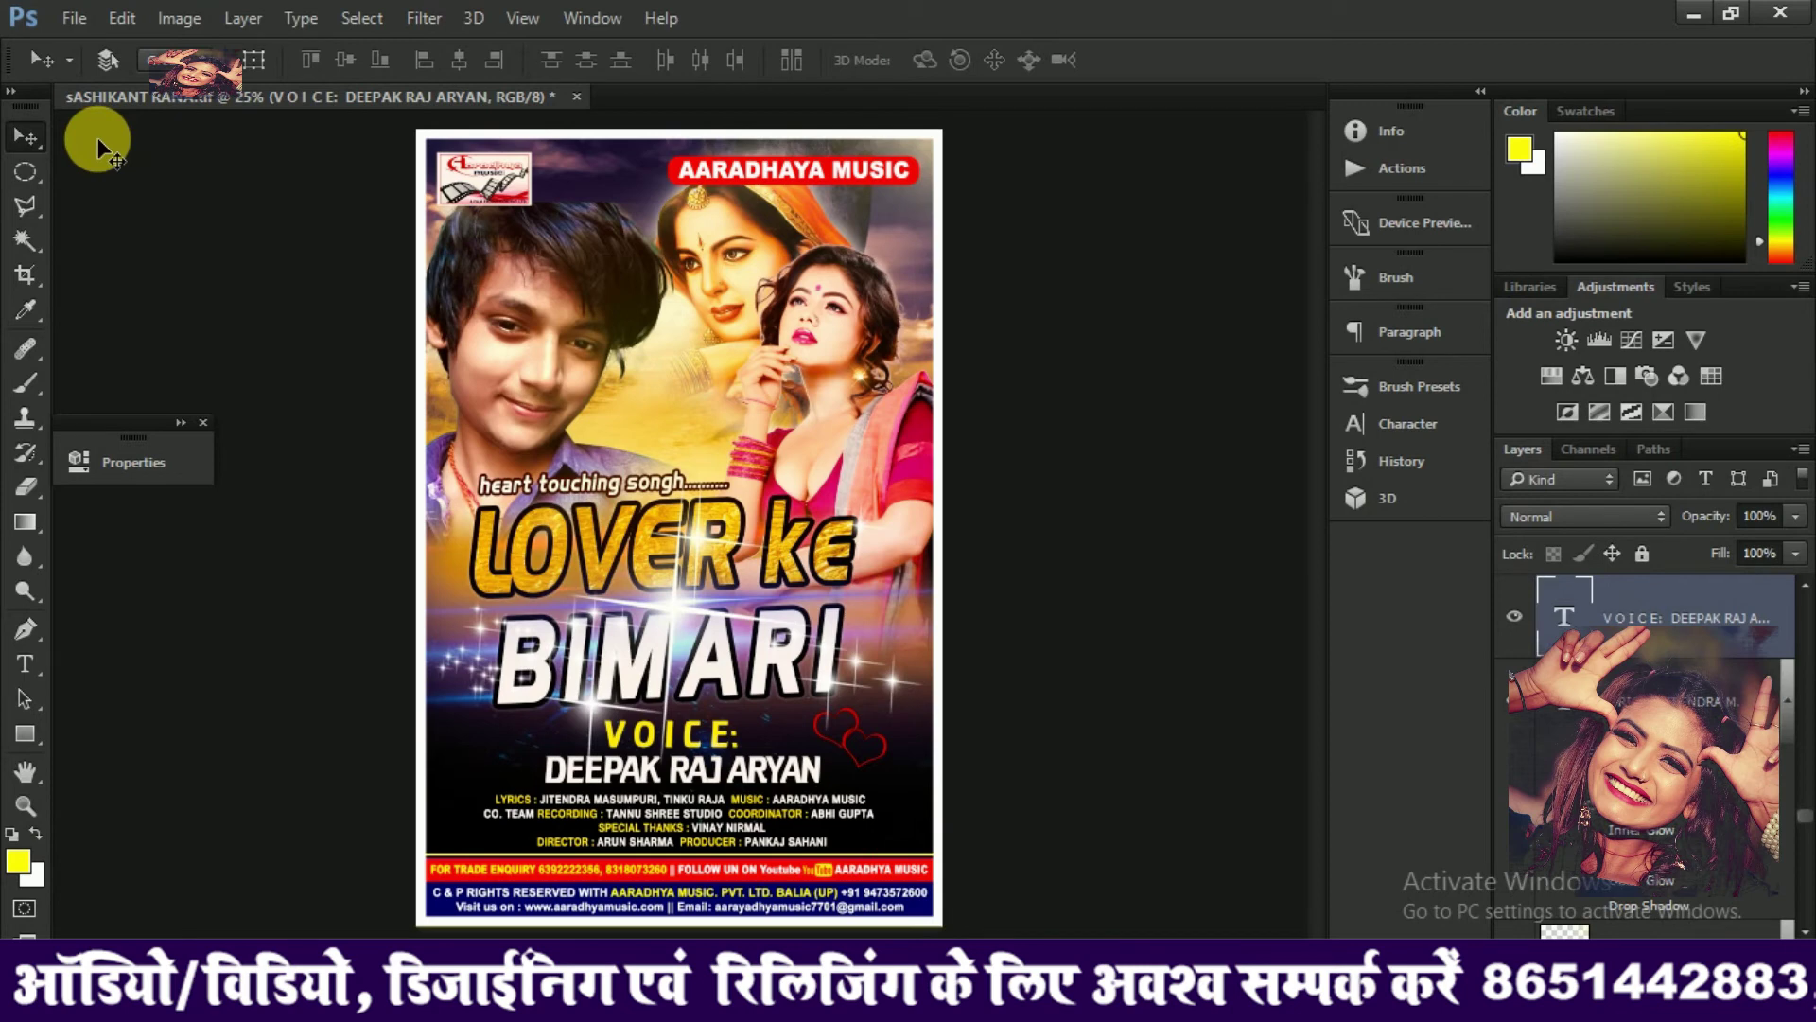
Scale the new singer's photo layer up to 108.35% and move it 28 px right
right_click(587, 325)
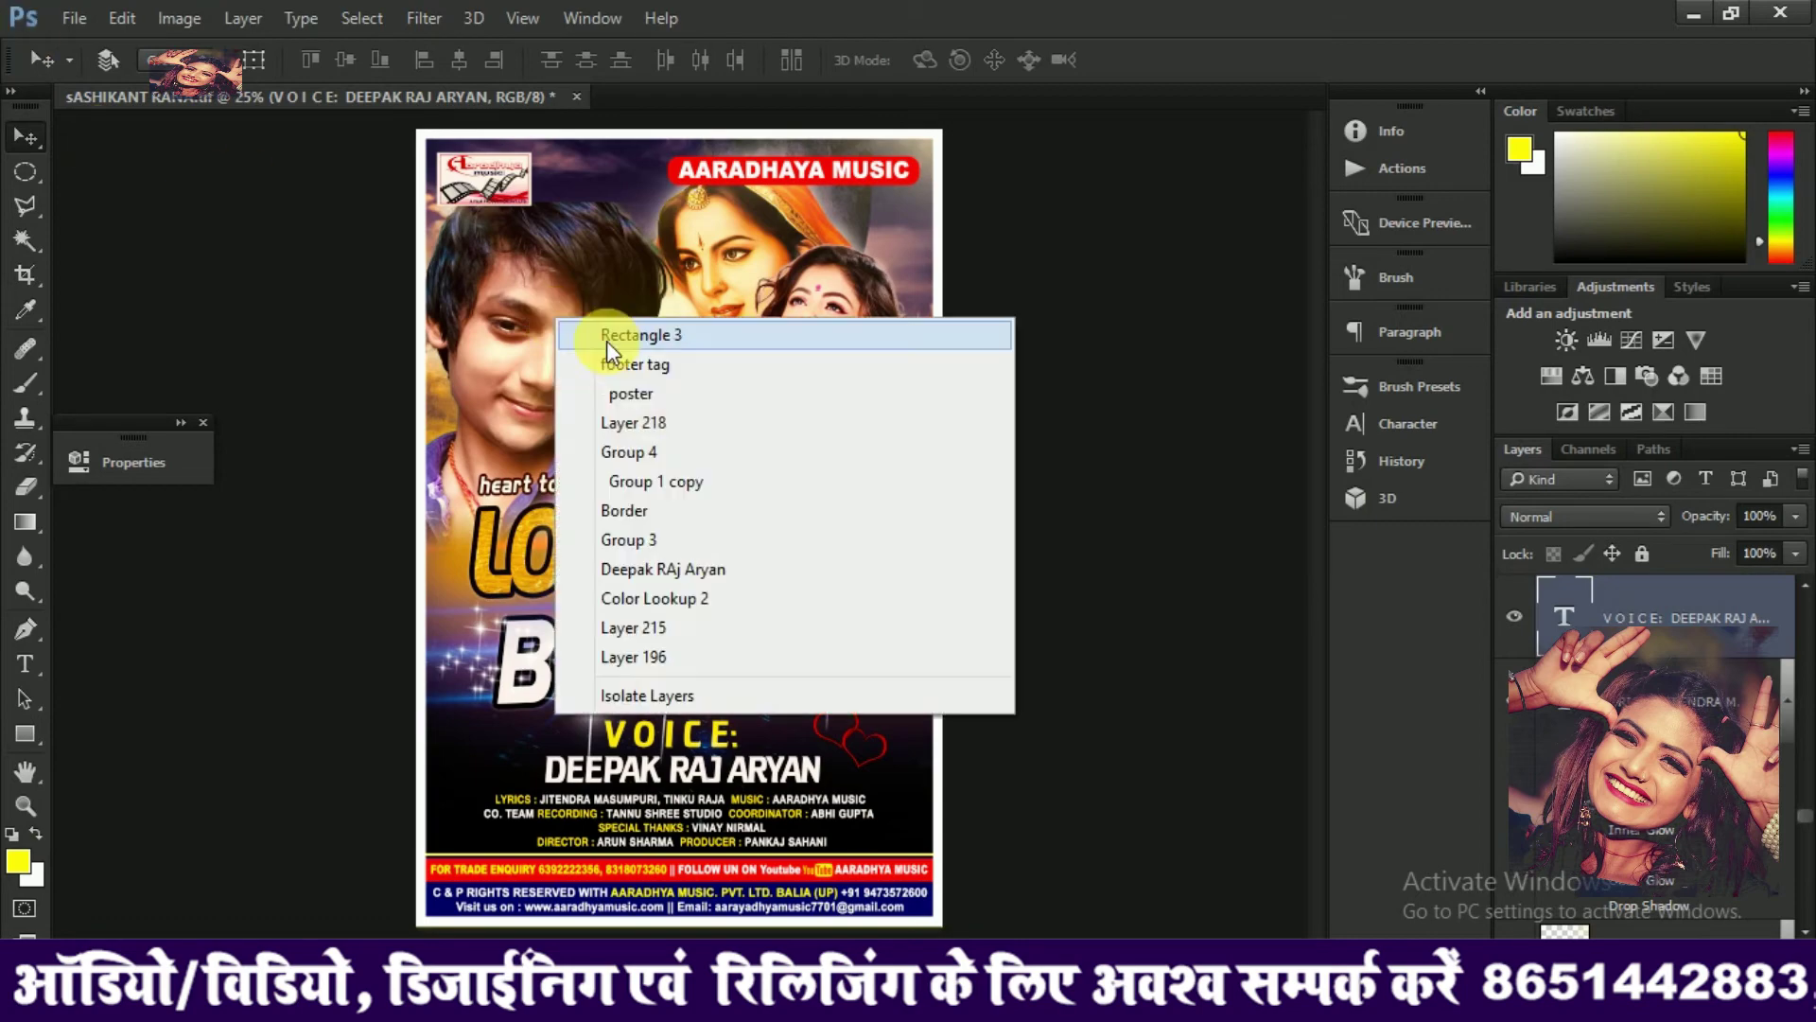
click(681, 566)
key(ctrl+t)
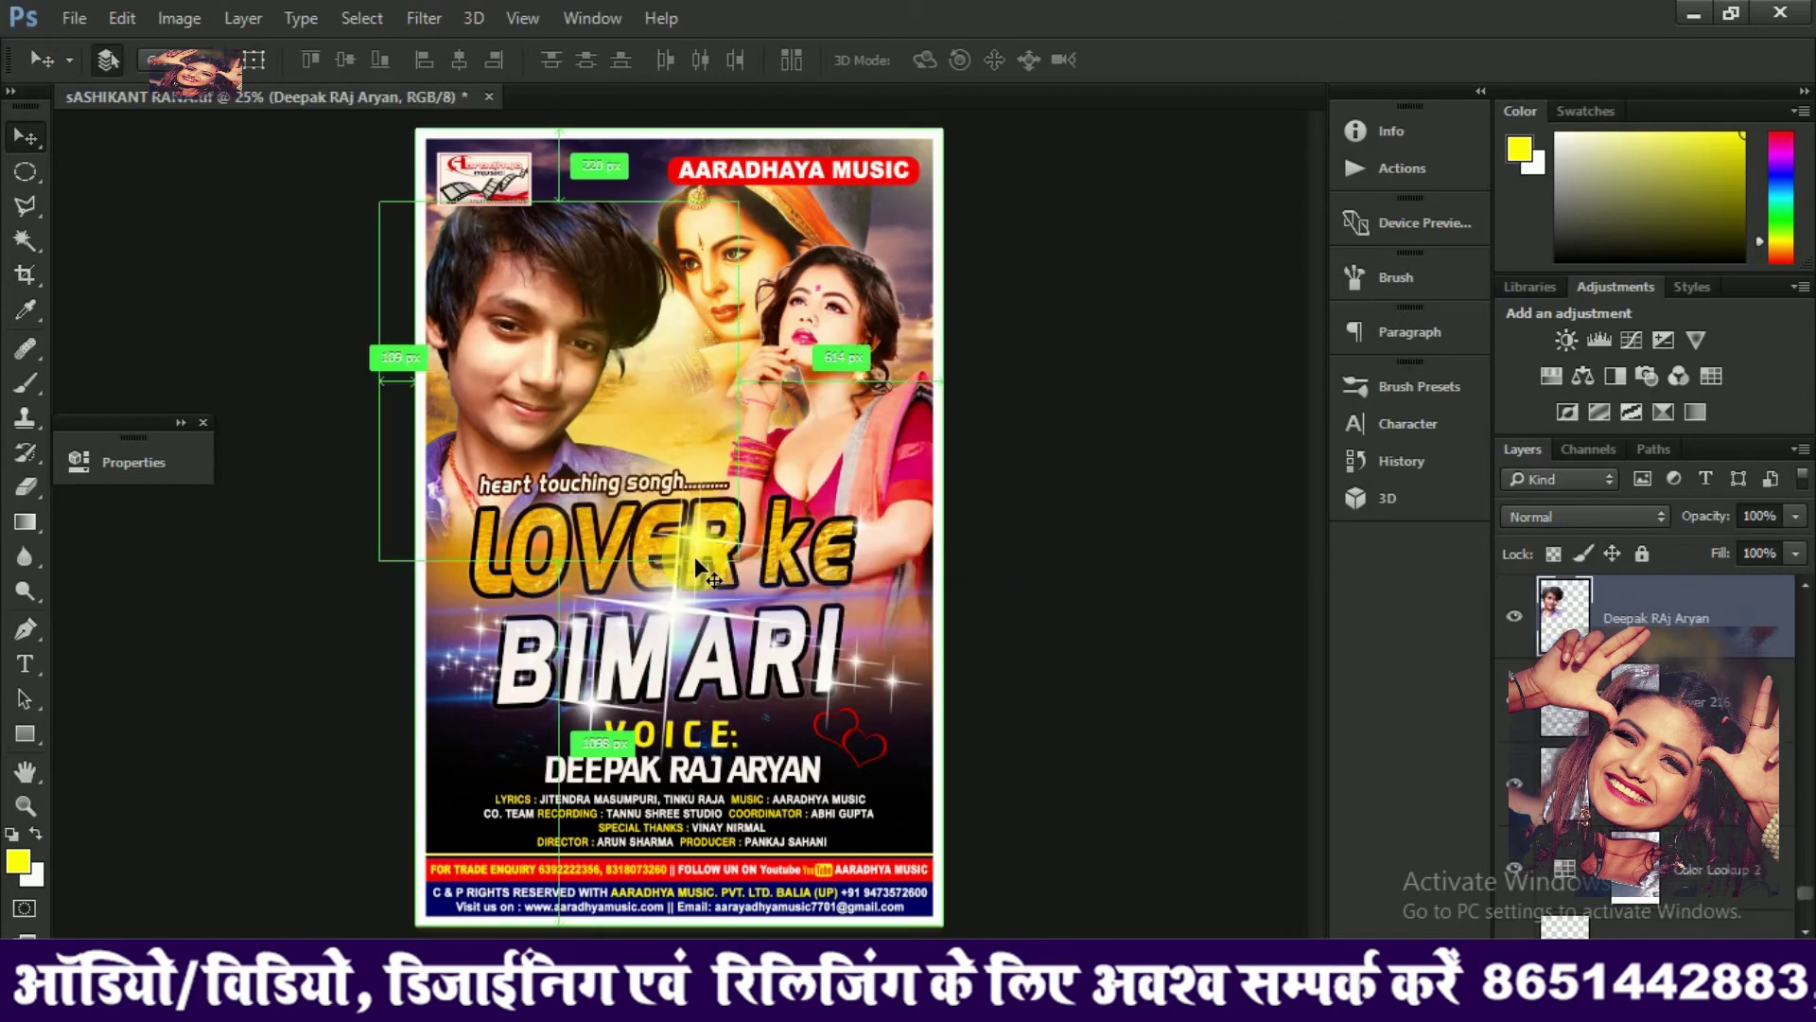
drag(746, 569, 766, 605)
key(Return)
drag(540, 271, 548, 274)
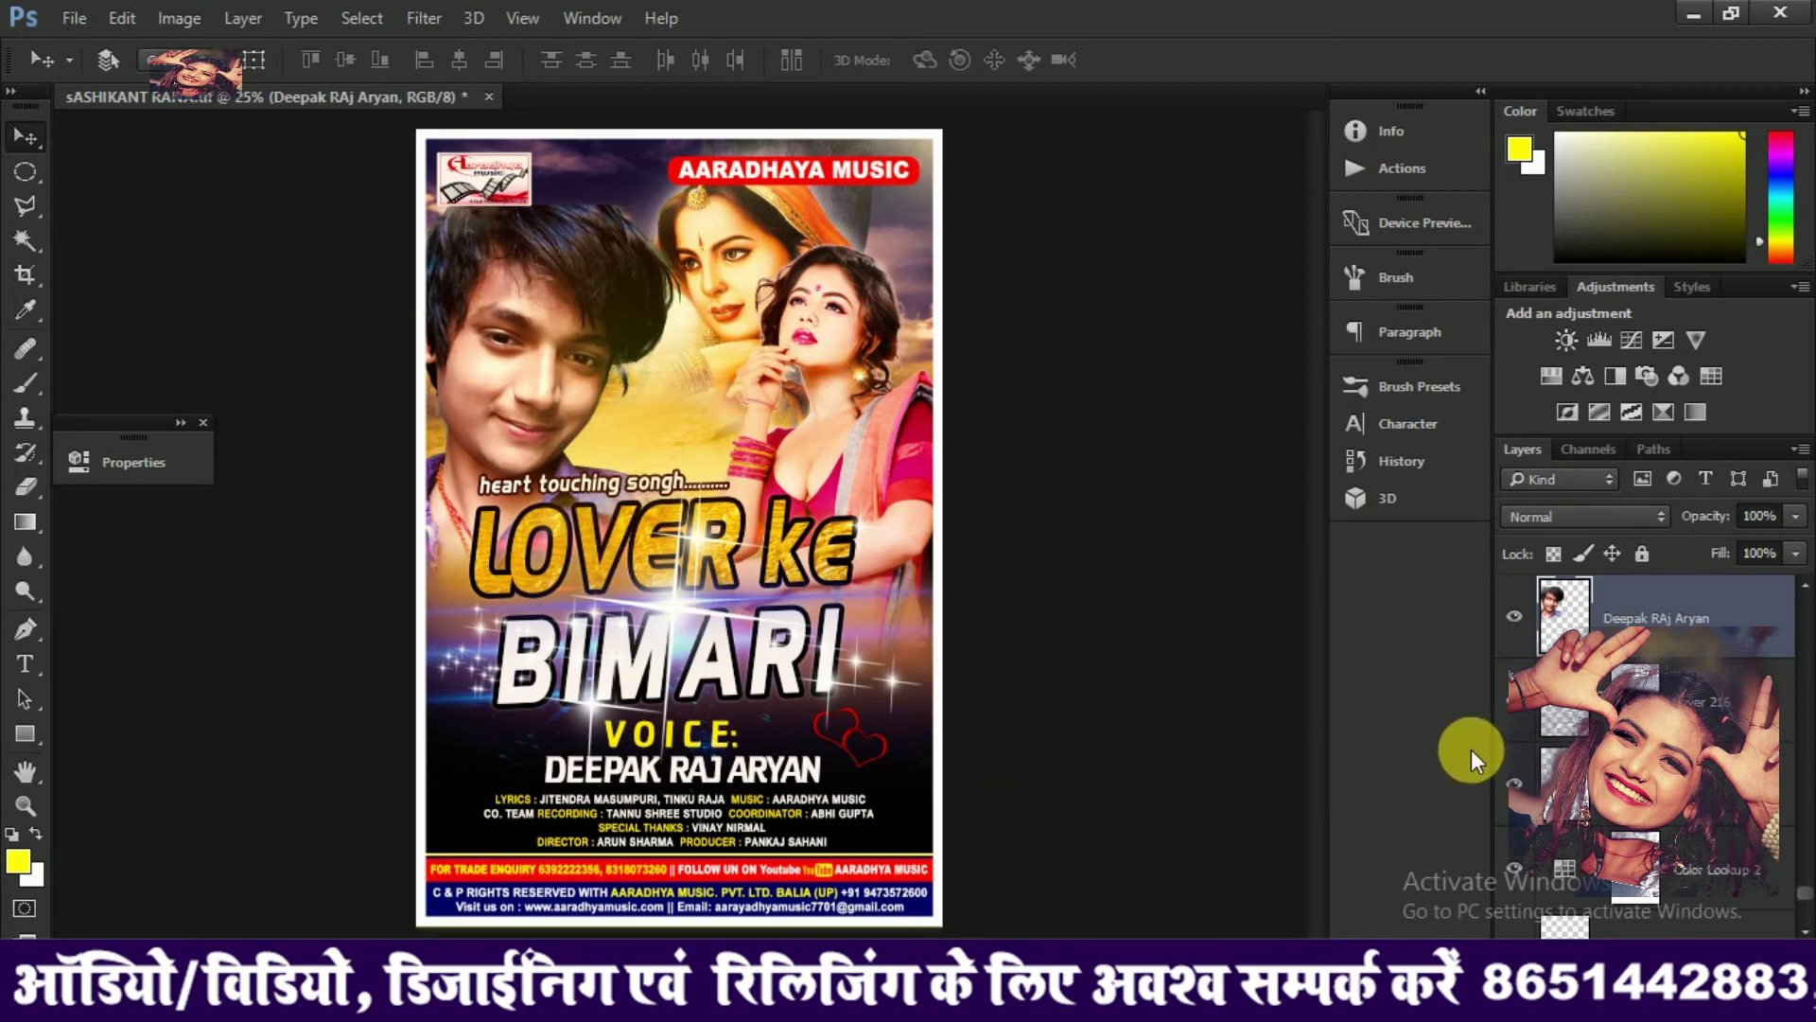
scroll(1646, 747, down, 2)
scroll(1646, 747, up, 3)
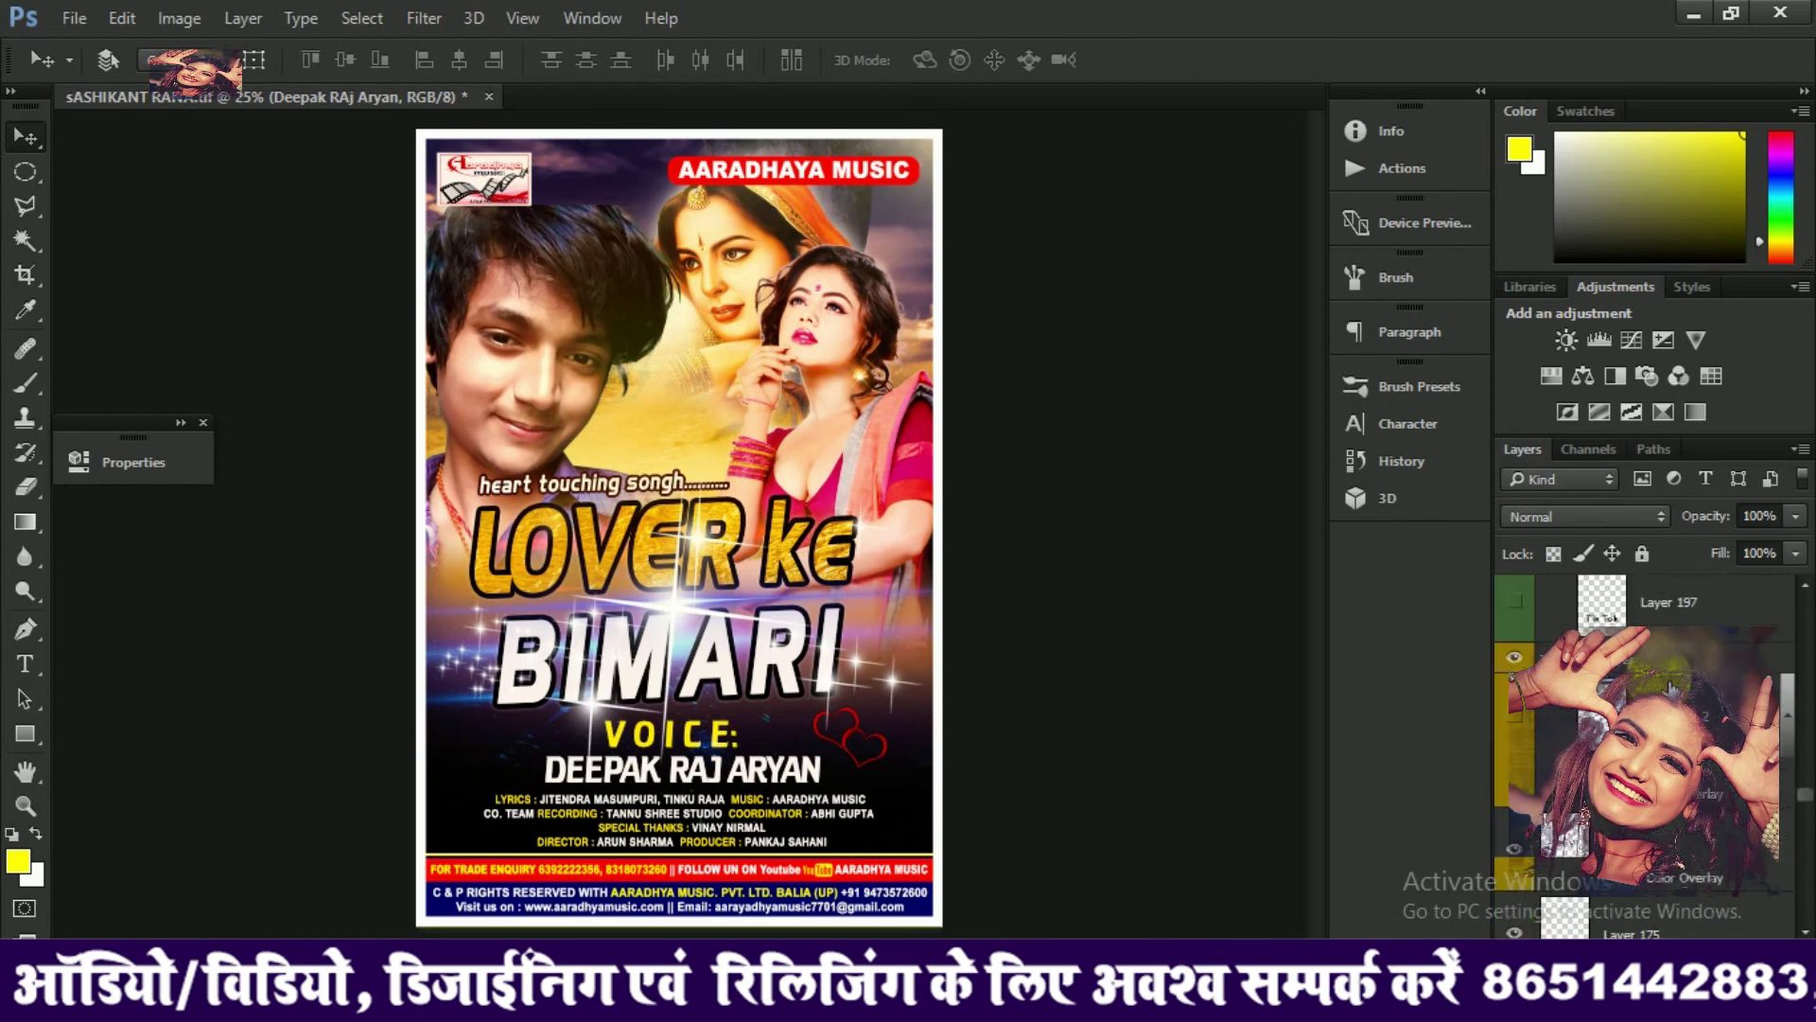
scroll(1668, 686, up, 3)
scroll(1668, 679, down, 3)
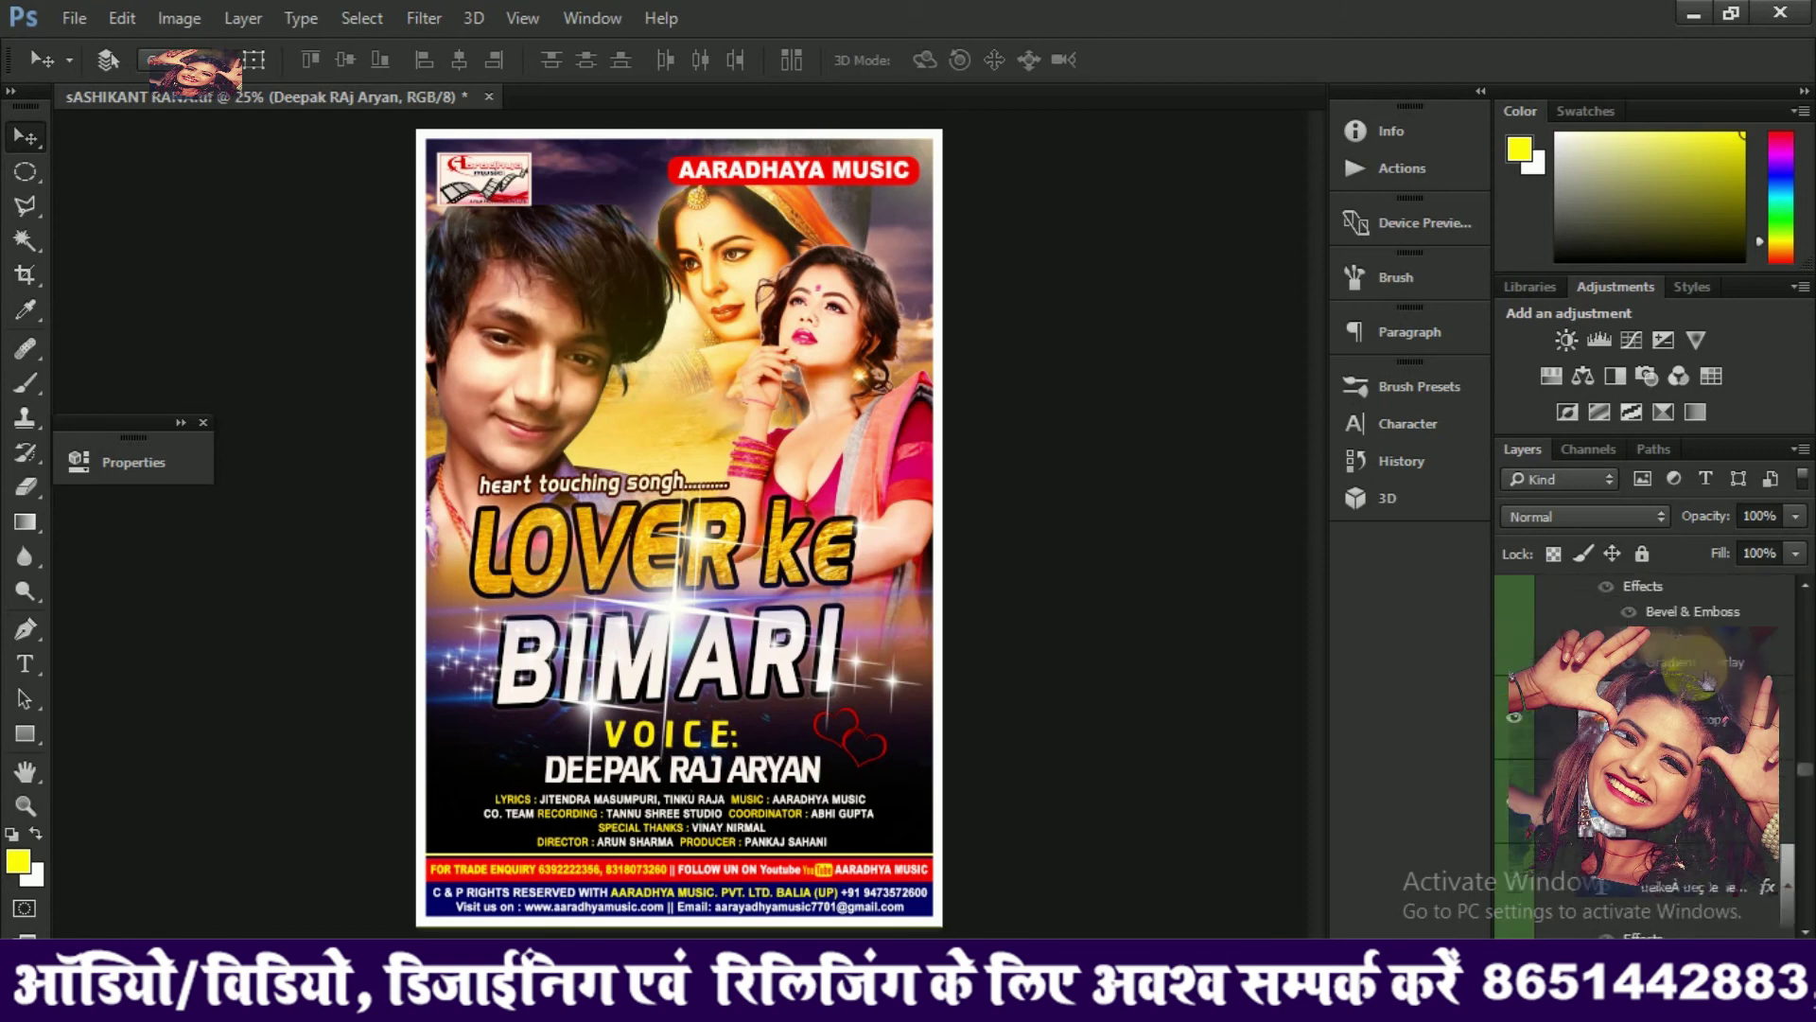
scroll(1689, 652, up, 1)
scroll(1693, 615, down, 4)
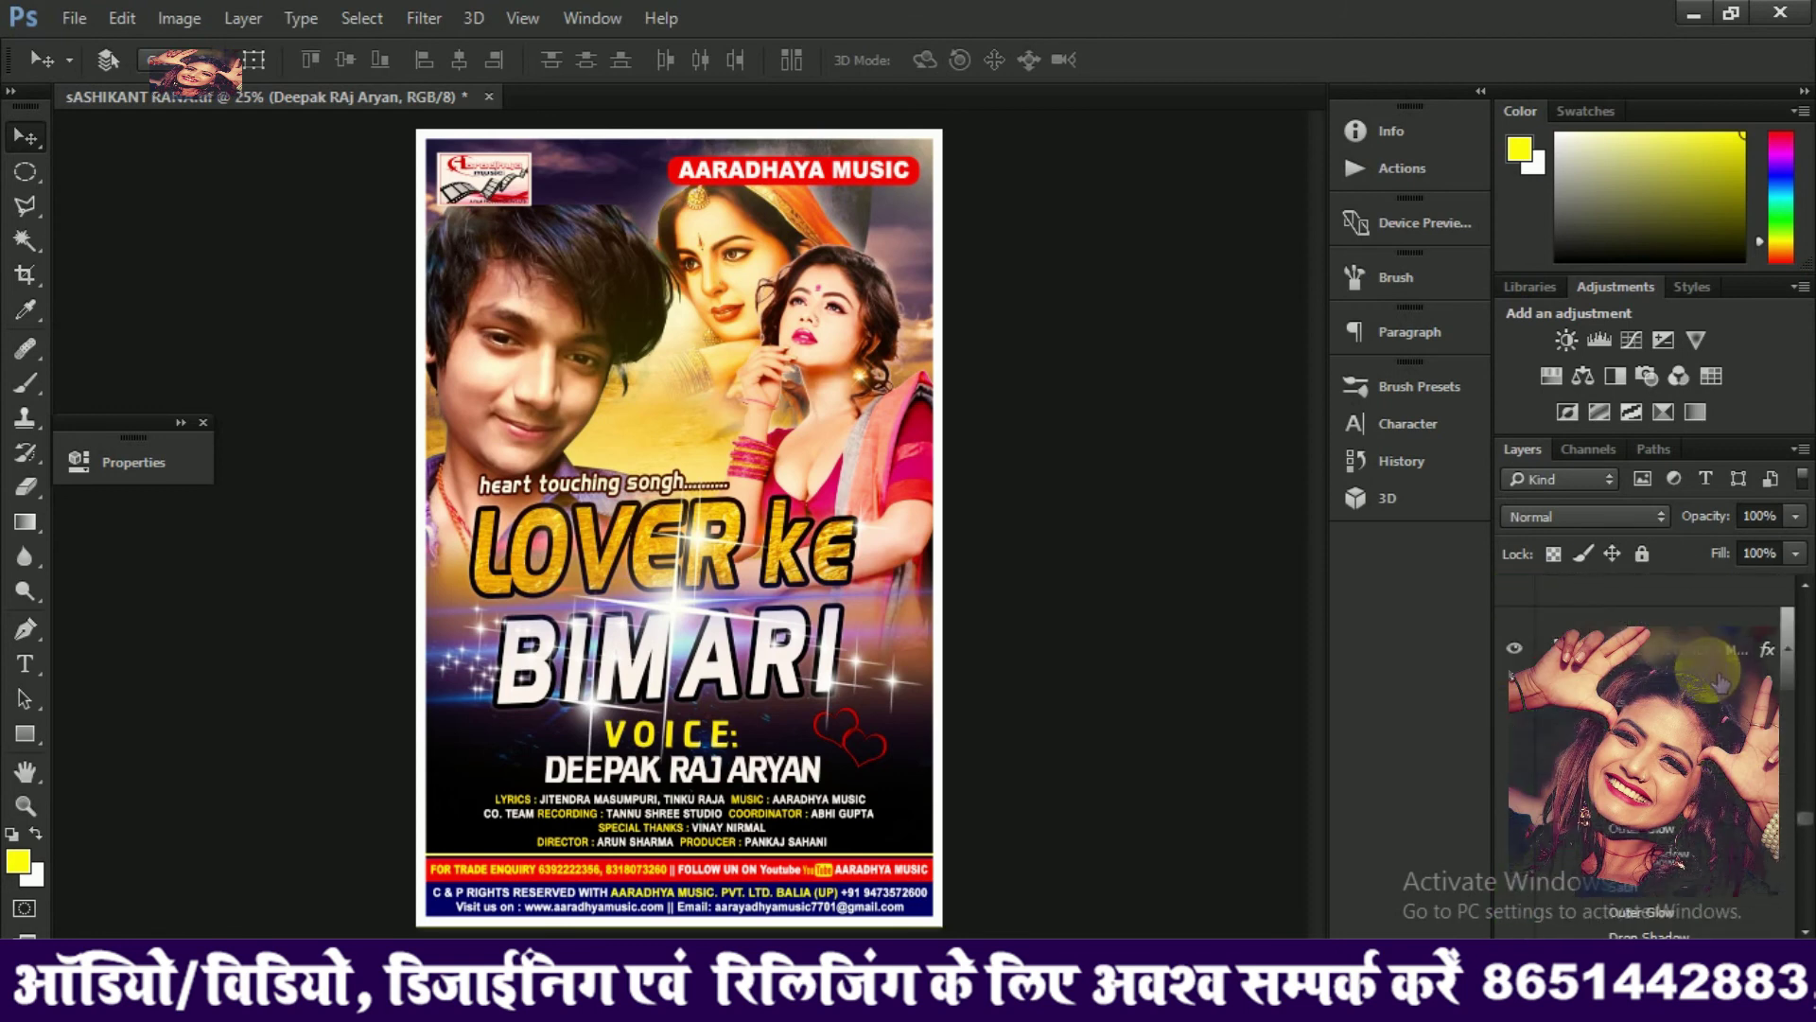
scroll(1720, 636, up, 5)
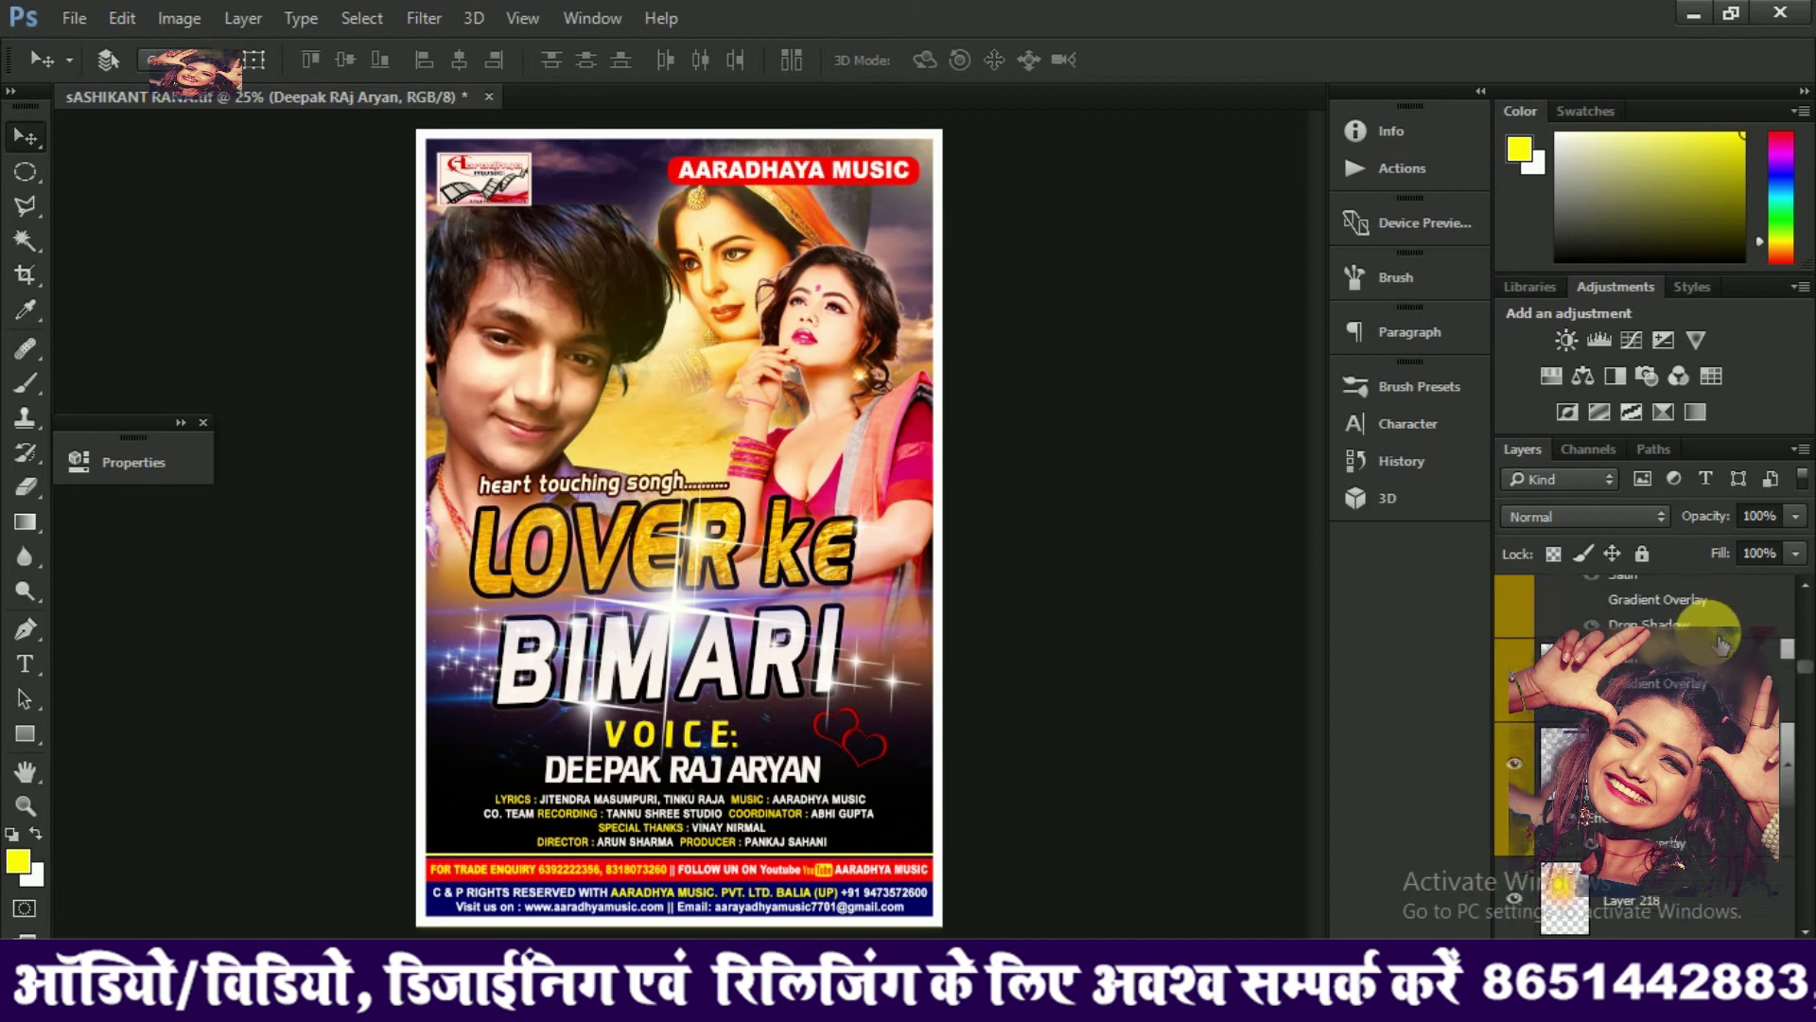
scroll(1724, 651, down, 5)
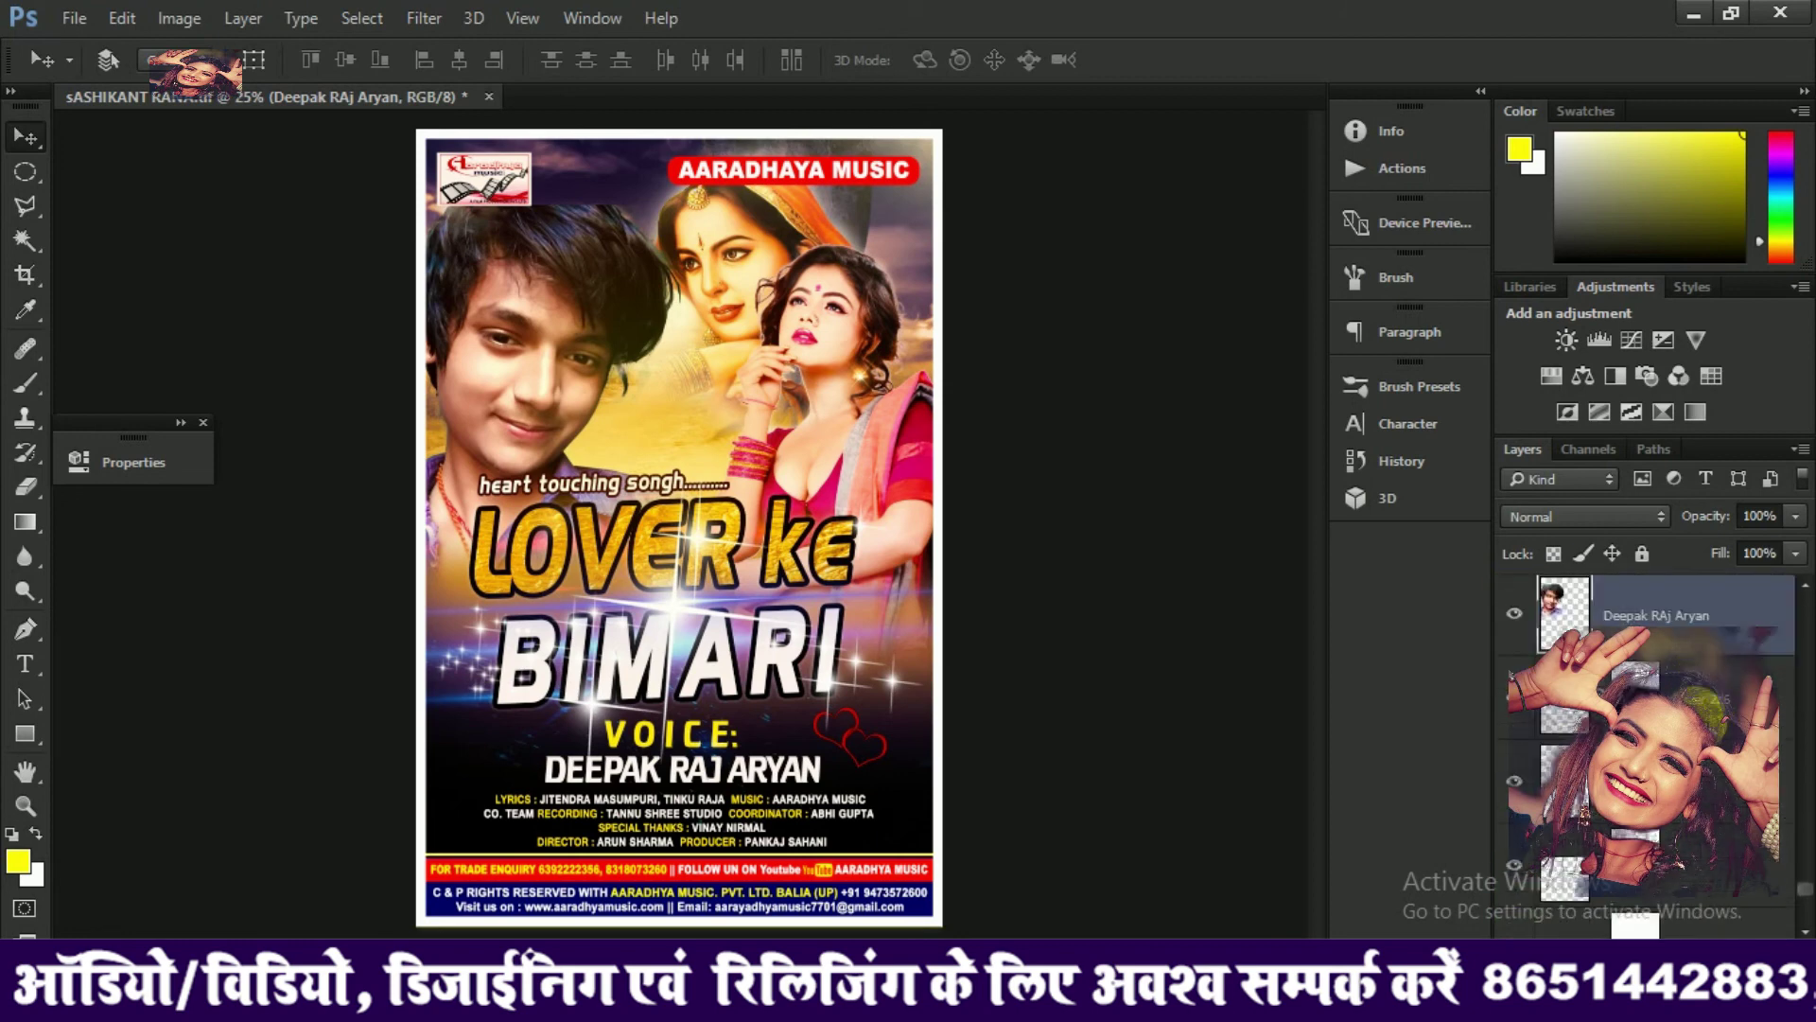
scroll(1707, 663, down, 3)
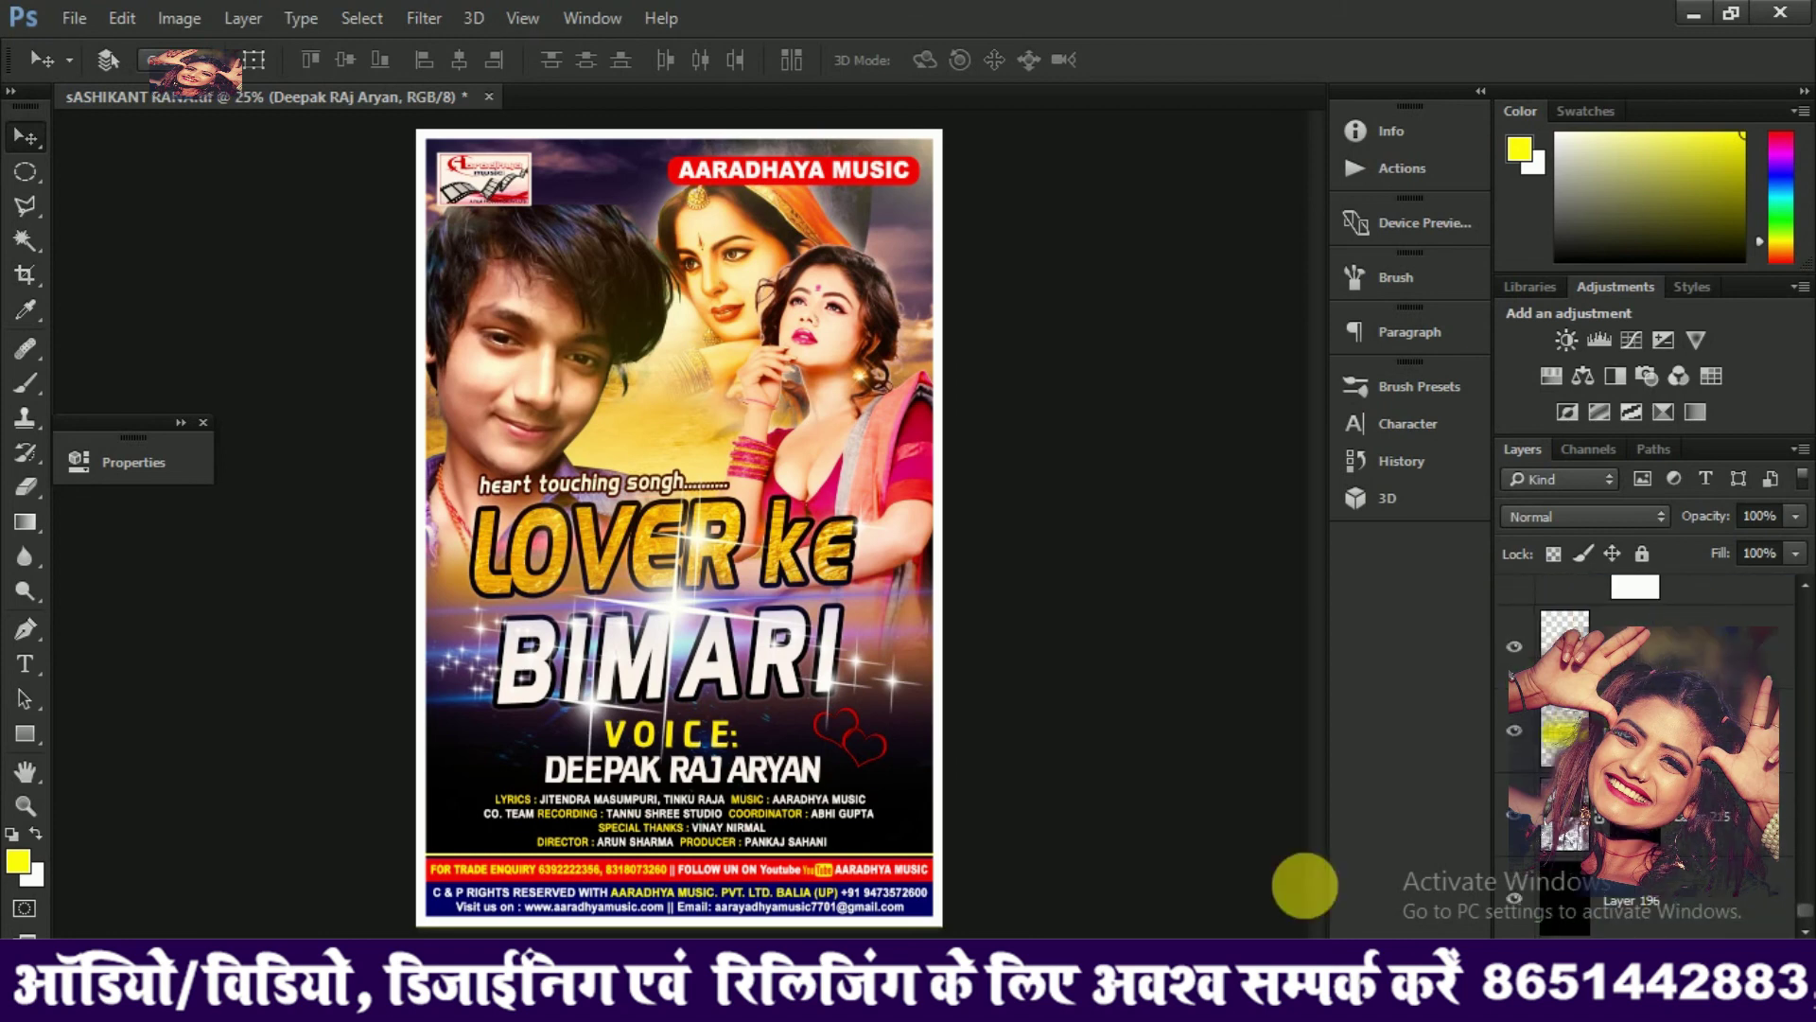